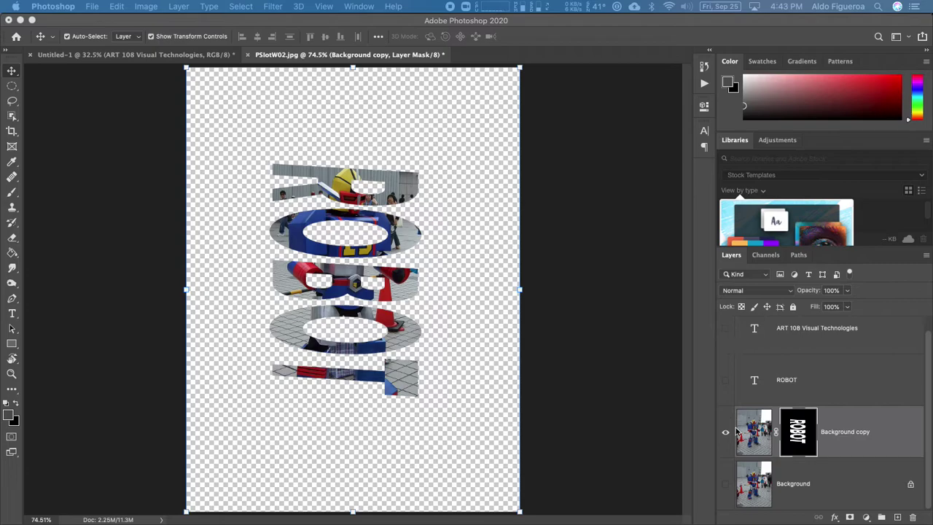
Toggle the Background layer's visibility repeatedly to compare the masked ROBOT letters with and without the photo behind them.
click(726, 487)
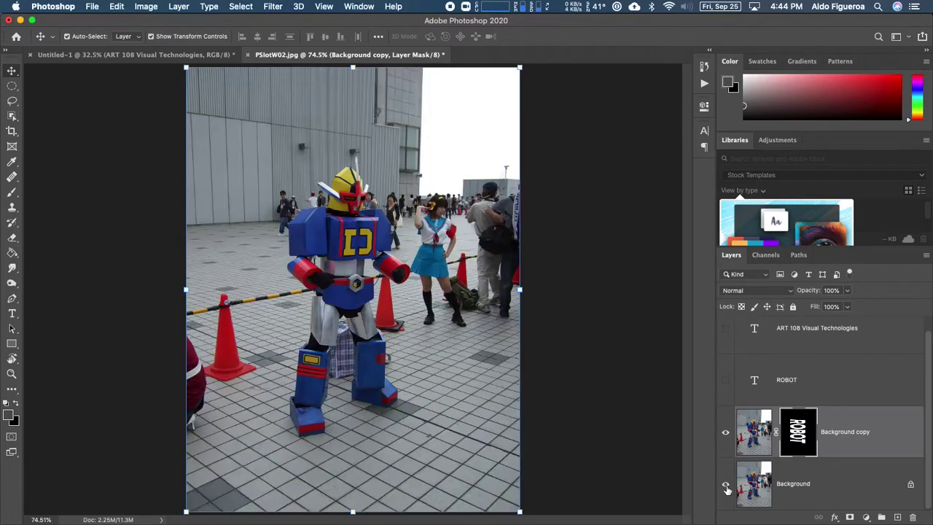
click(726, 487)
click(726, 487)
click(727, 488)
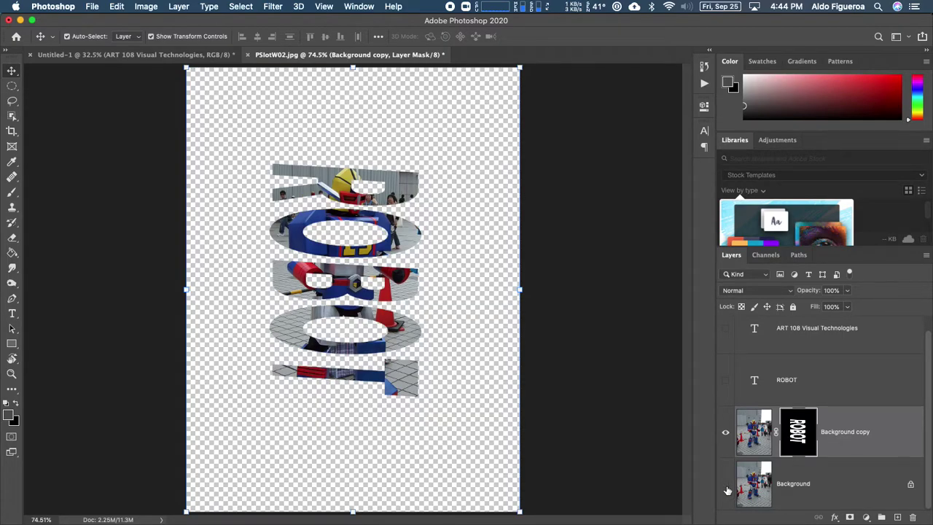
click(726, 487)
click(726, 487)
click(727, 489)
click(726, 489)
click(726, 489)
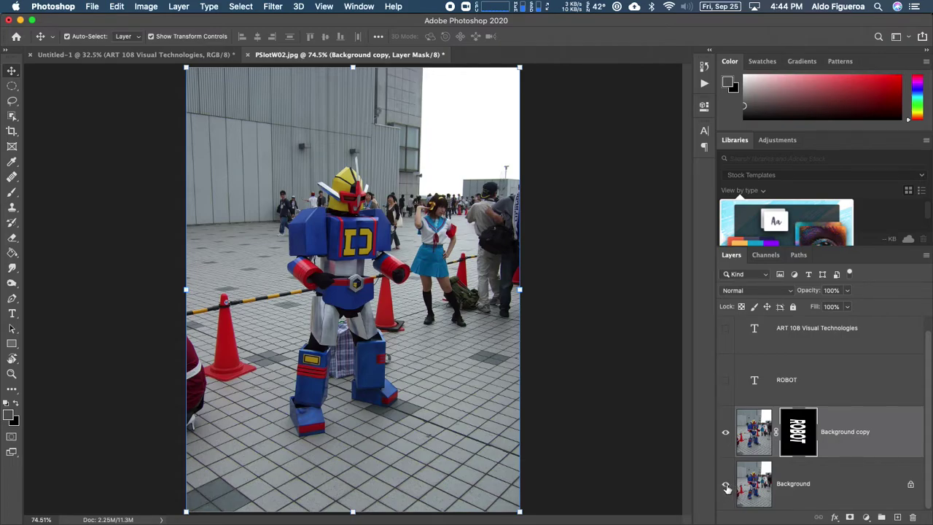
click(726, 486)
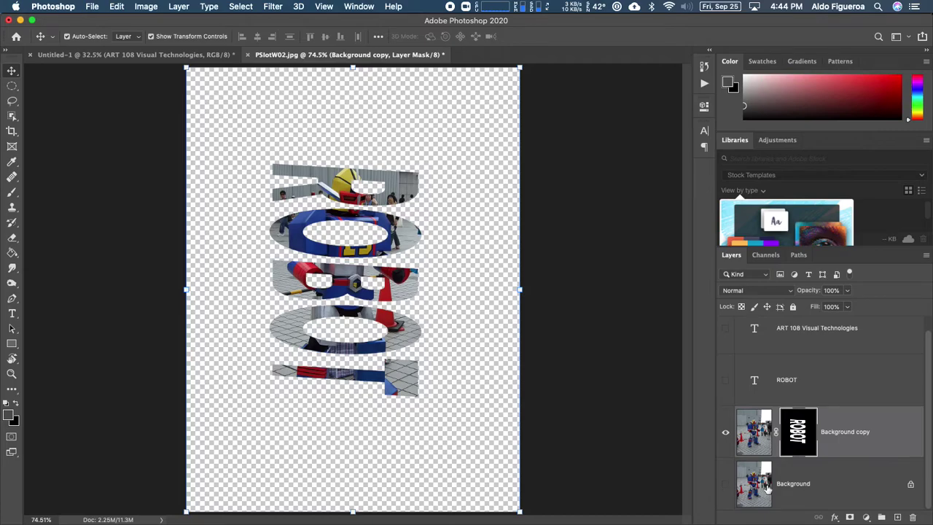
Rename the Background copy layer to "Robot mask".
double_click(845, 433)
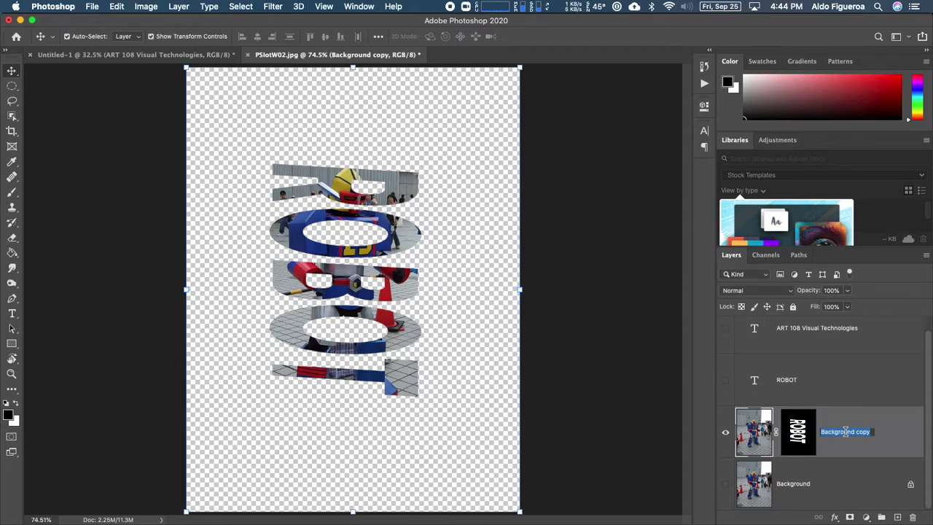
text(Robot mask)
key(Return)
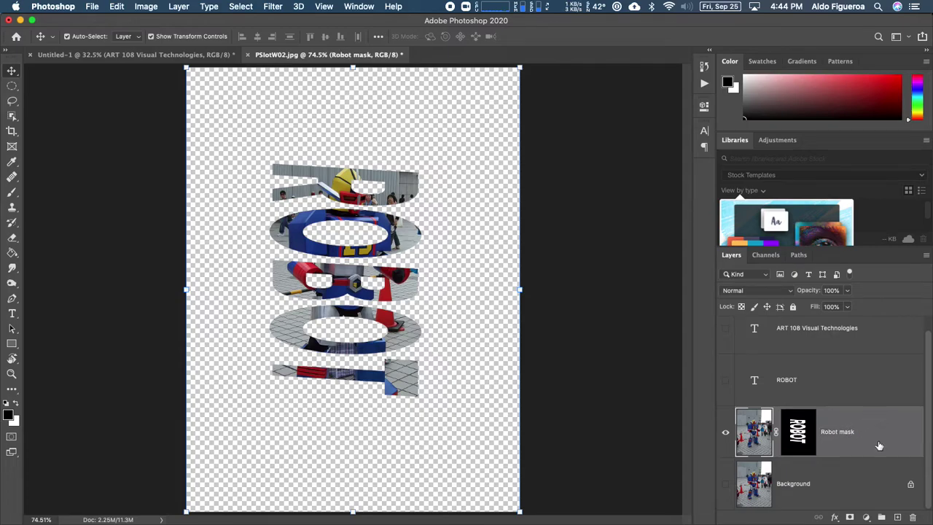
double_click(844, 433)
key(Return)
Open the Robot mask layer's style settings and enable Drop Shadow, showing its options.
key(space)
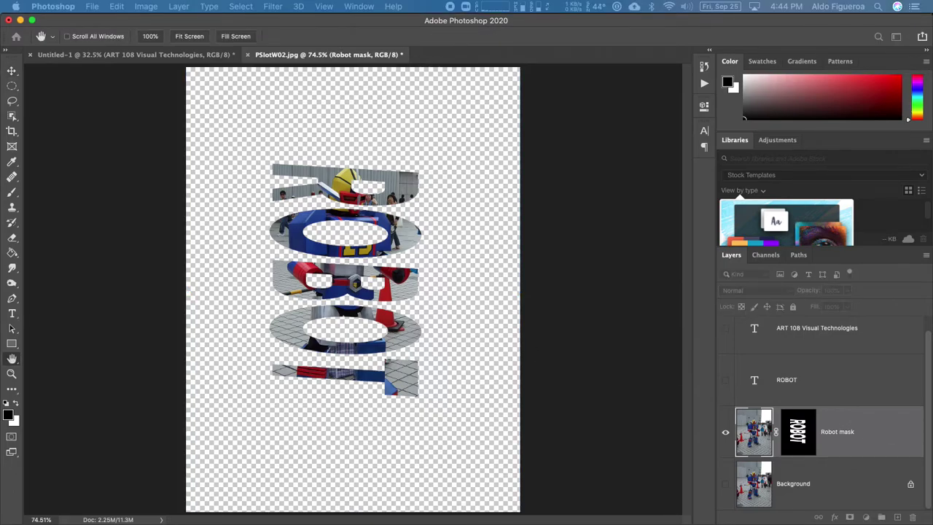
drag(202, 358, 787, 86)
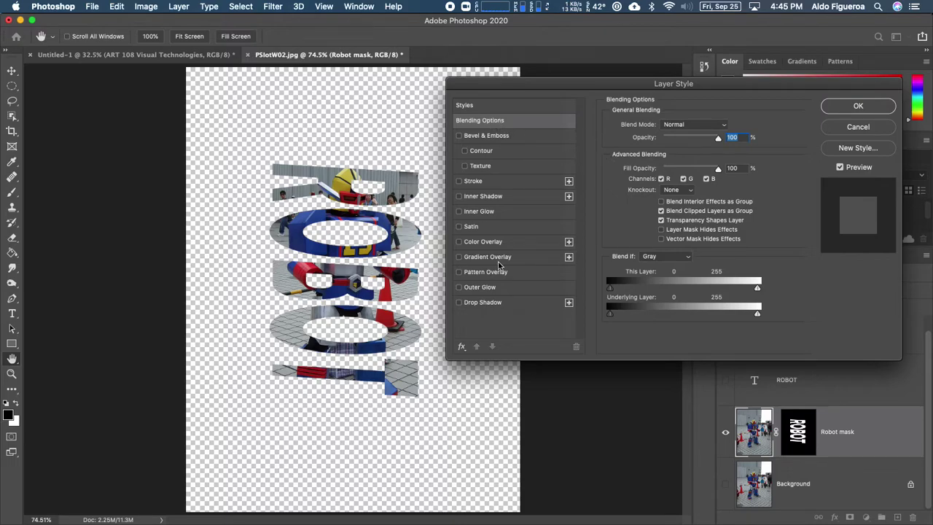
click(459, 303)
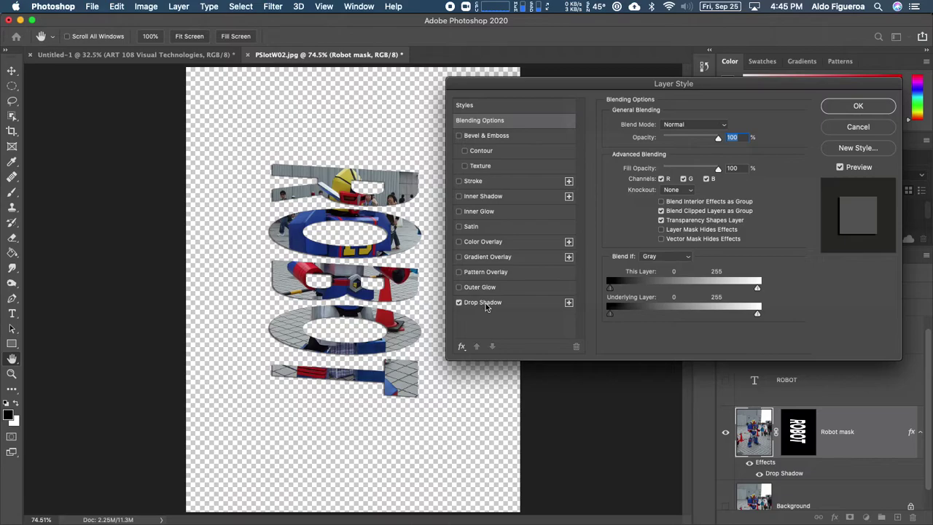
click(481, 306)
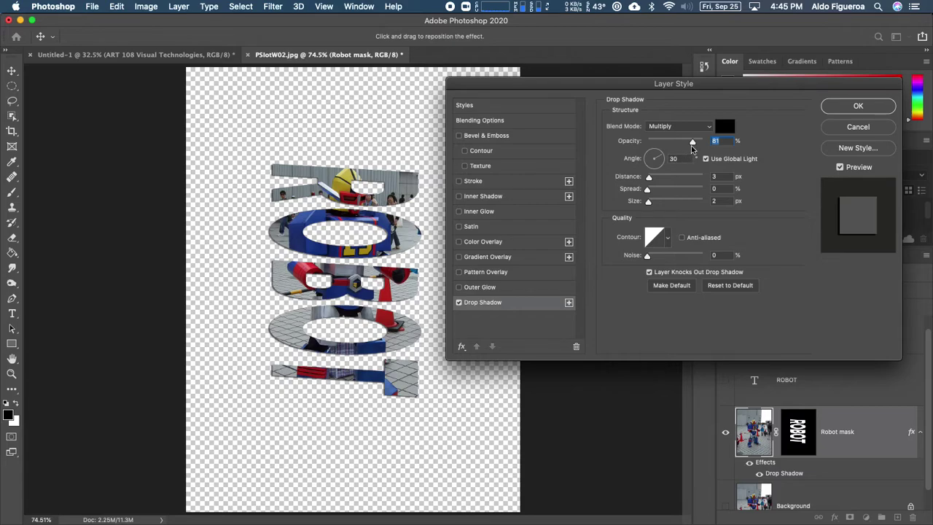
Set the drop shadow's distance to 19 px and its light angle to 120°.
click(662, 157)
drag(662, 156, 650, 153)
click(649, 153)
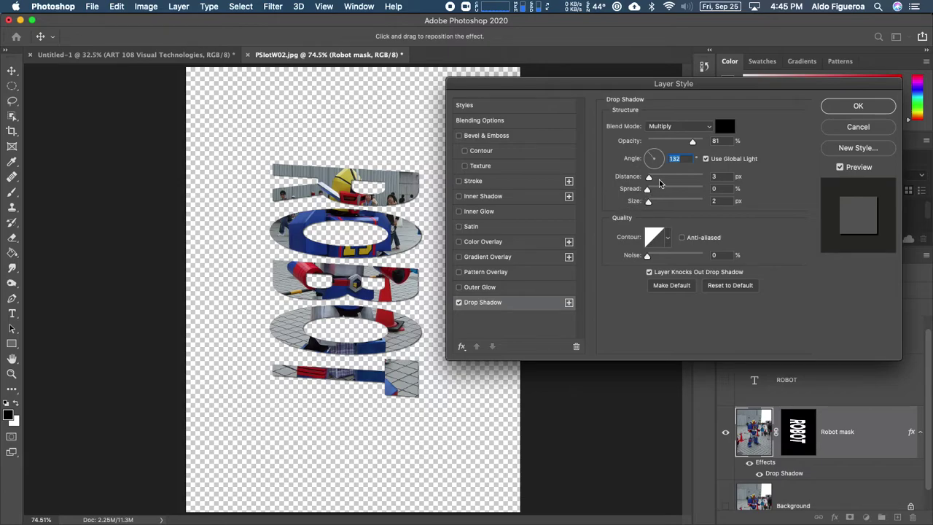
drag(649, 177, 654, 156)
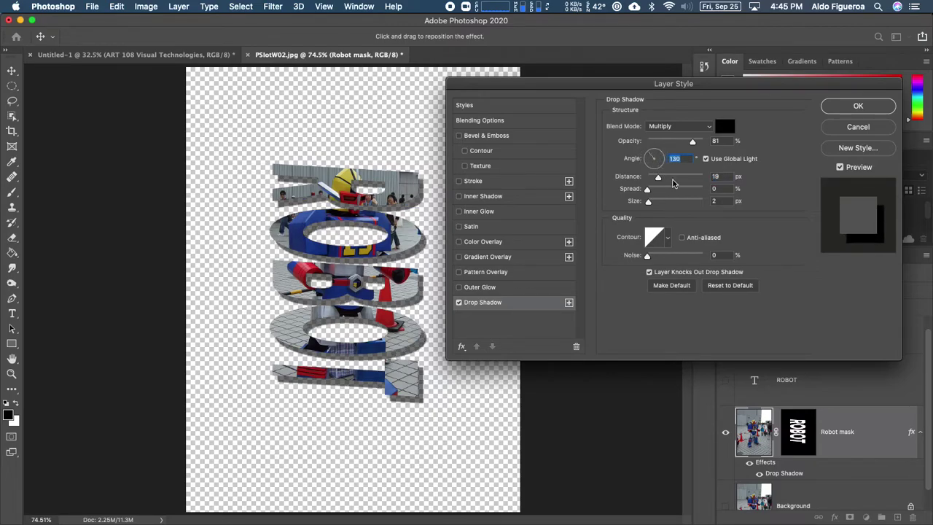
drag(655, 161, 651, 159)
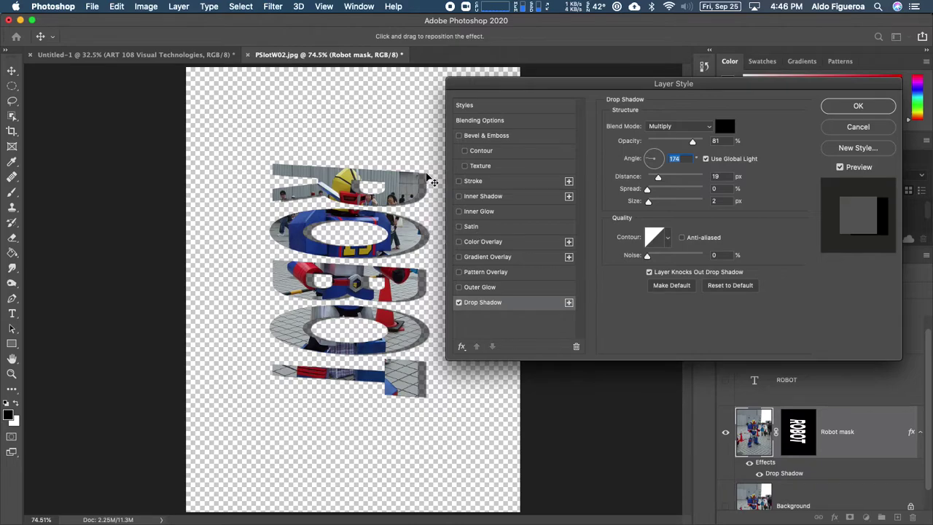
drag(650, 159, 652, 158)
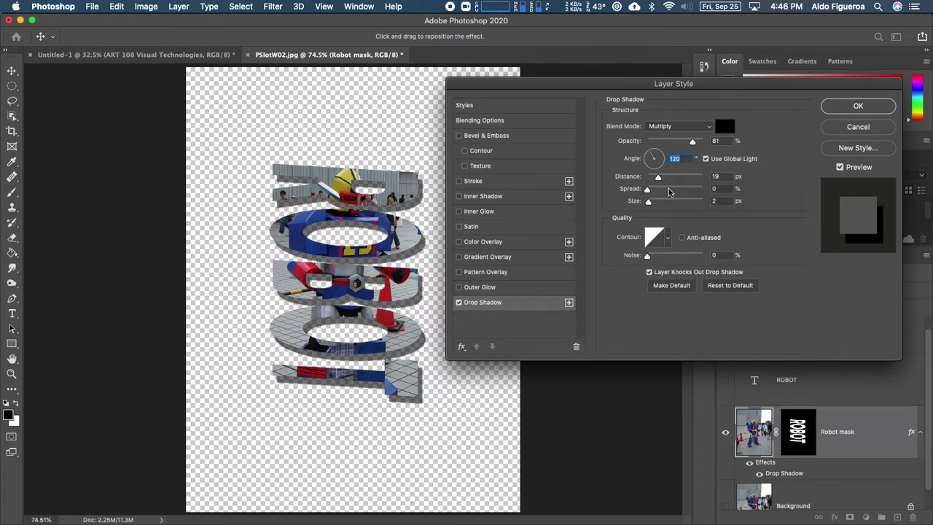
Set the drop shadow's distance to 24 px, spread to 4% and size to 7 px, keeping the Multiply blend mode.
drag(661, 181, 647, 204)
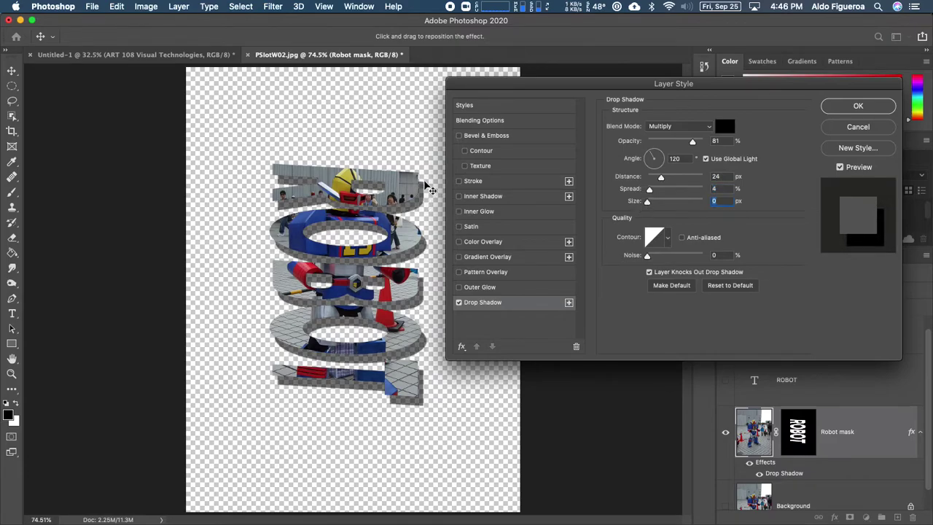
drag(647, 201, 653, 204)
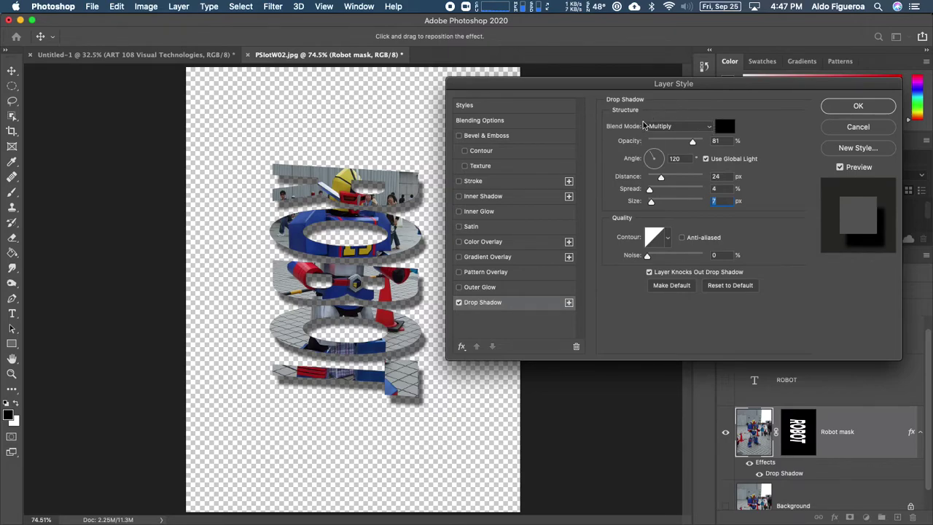
click(706, 126)
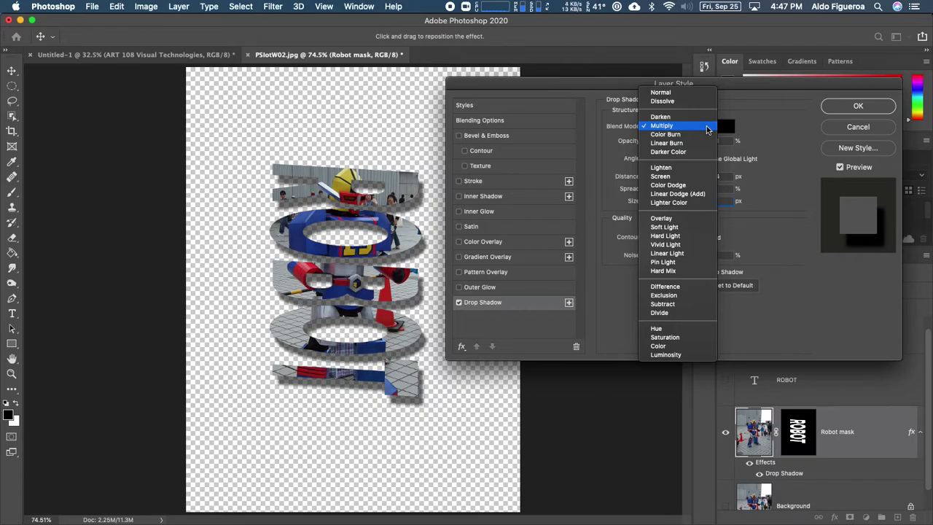
click(747, 115)
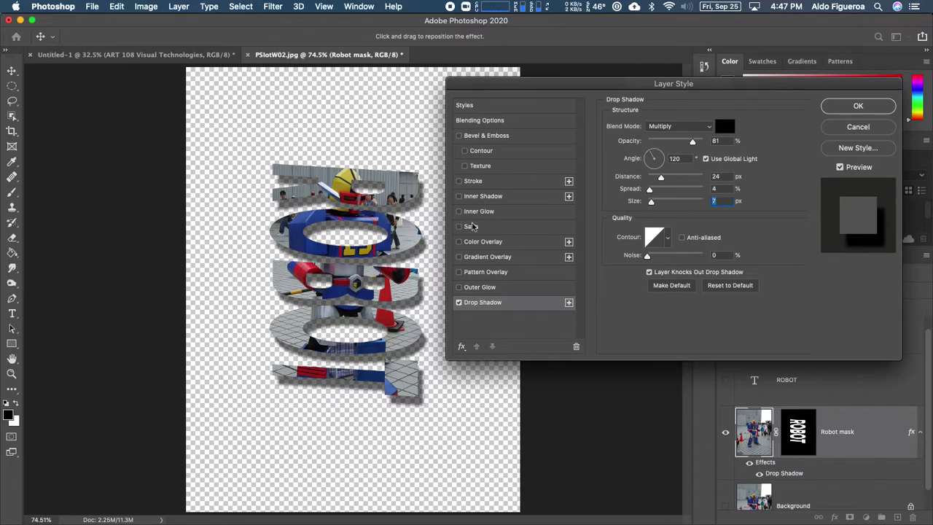
Disable Drop Shadow and briefly try Bevel & Emboss on the masked letters.
click(459, 302)
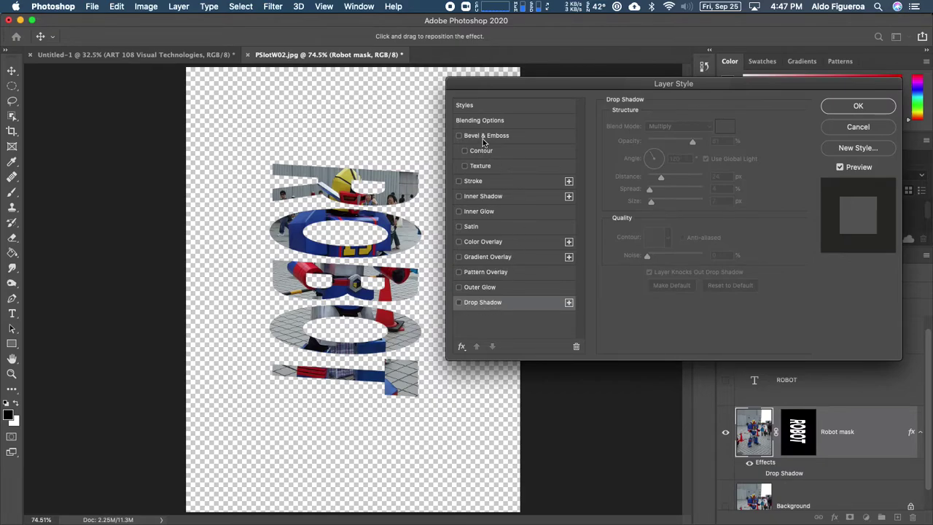
click(462, 137)
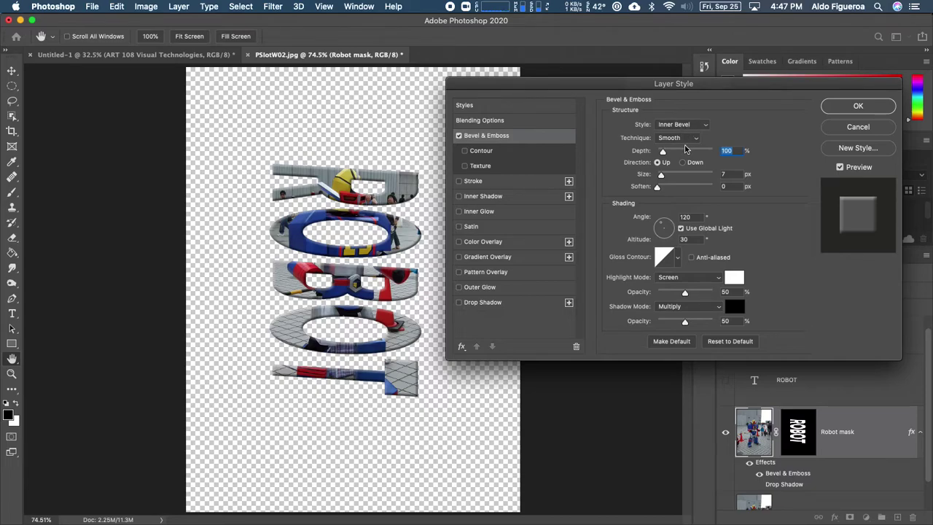
click(459, 136)
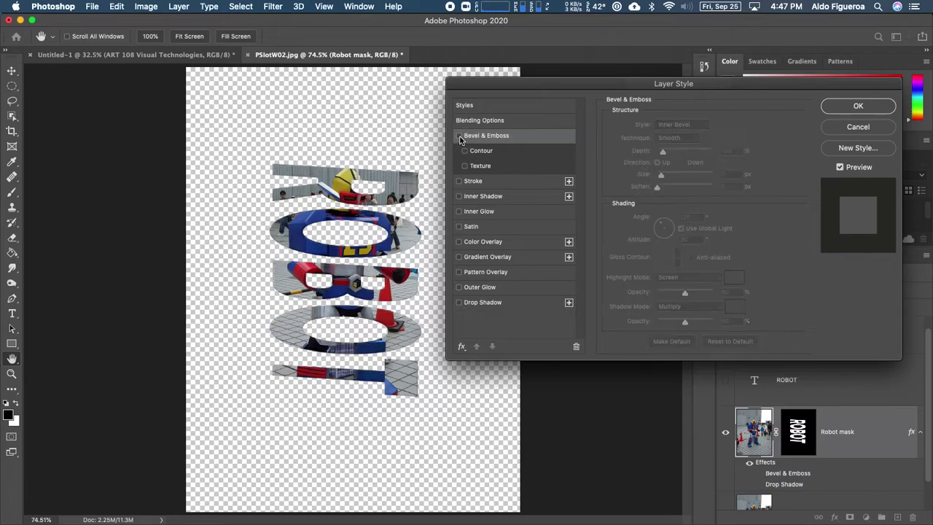
Enable a Stroke on the Robot mask layer and set its color to blue, hex 1a66f1.
click(459, 182)
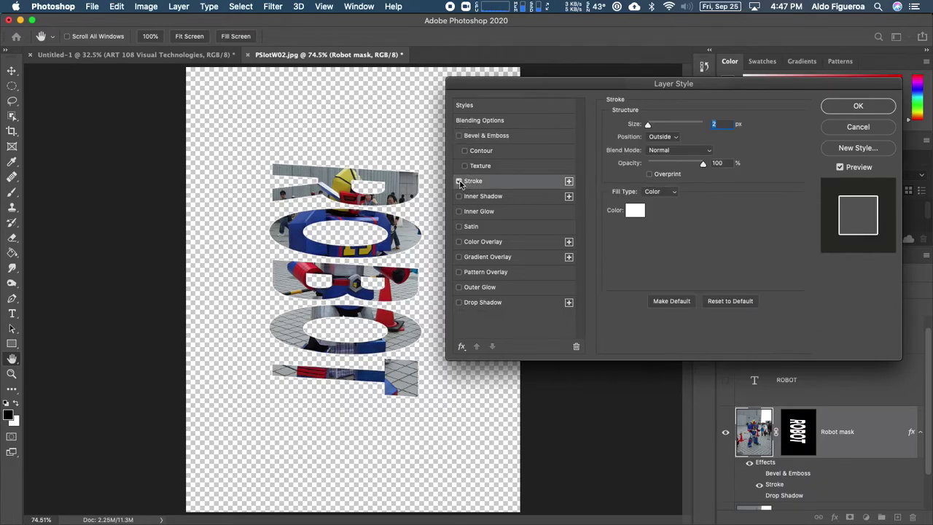
click(459, 182)
click(459, 182)
click(635, 211)
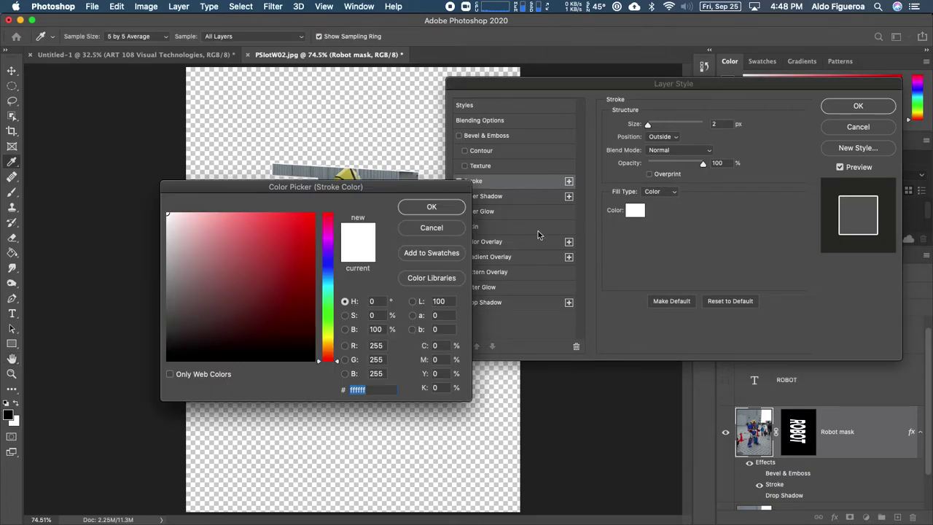
click(328, 271)
click(299, 224)
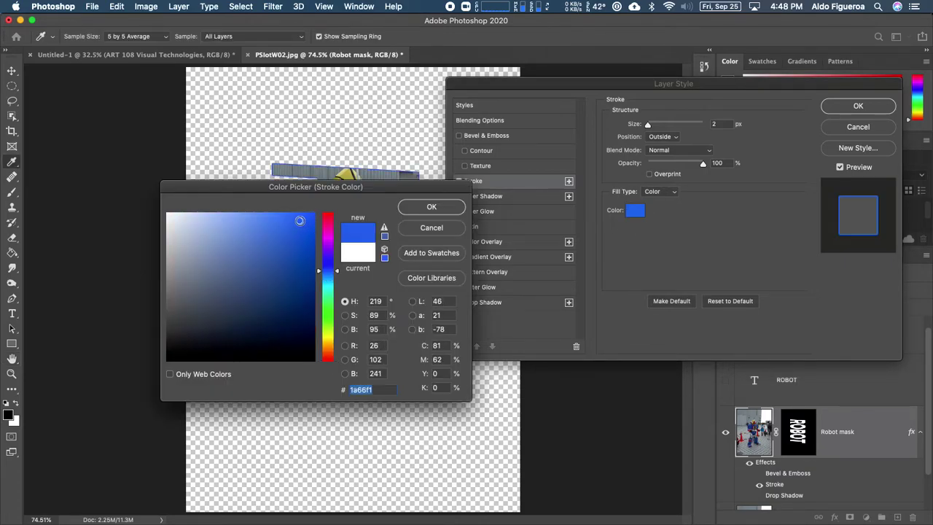
click(431, 207)
Set the stroke's size to 10 px and keep its position Outside.
drag(650, 126, 649, 125)
click(677, 137)
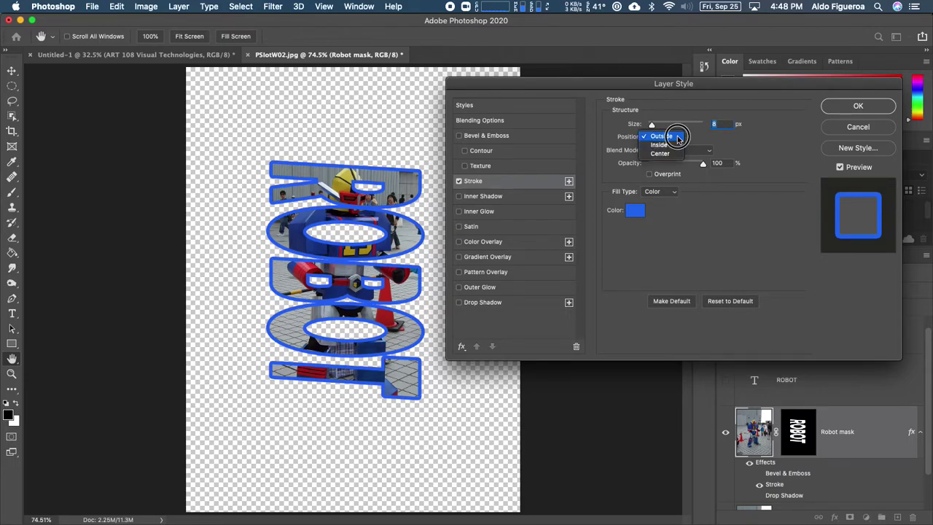
click(670, 136)
drag(658, 128, 653, 127)
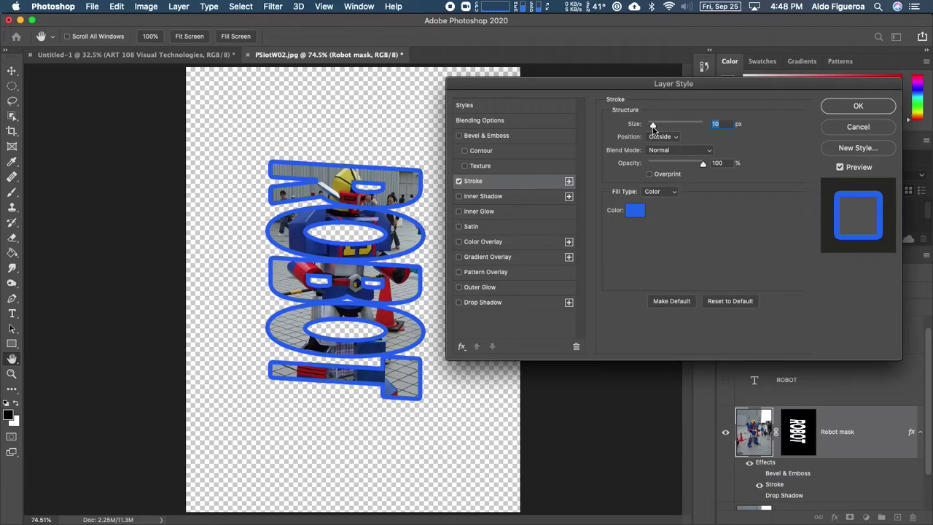
Turn off the Stroke and apply an Inner Shadow with a distance of 10 px to the Robot mask layer.
click(459, 181)
click(481, 197)
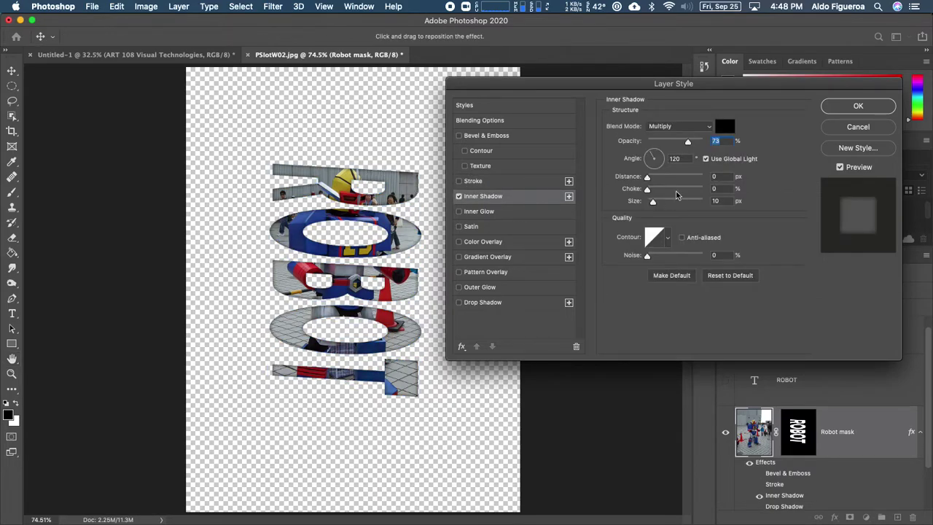
drag(647, 177, 653, 179)
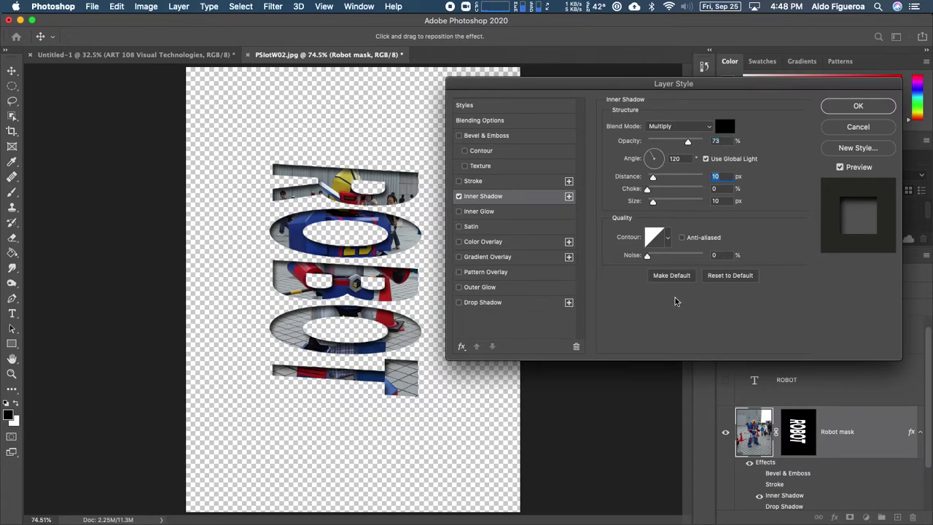
click(849, 110)
scroll(857, 368, down, 1)
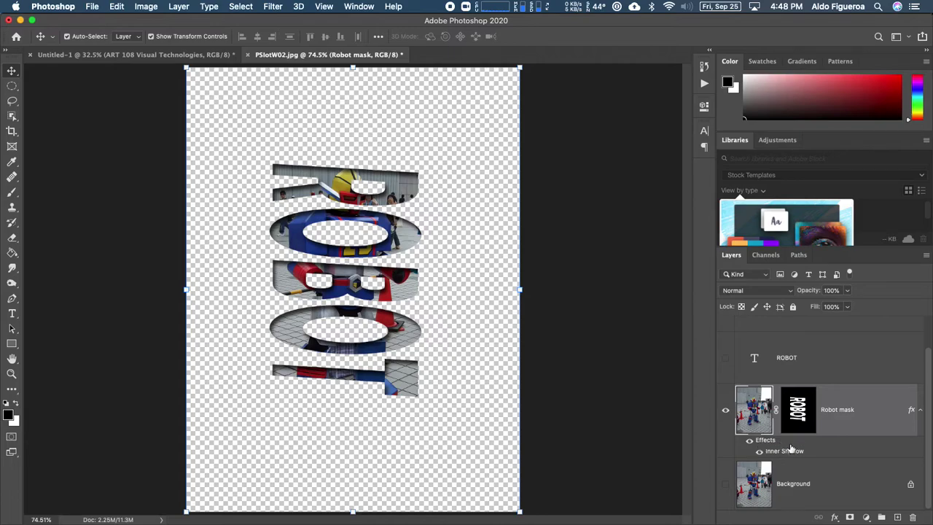
Toggle the Robot mask layer's effects and its Inner Shadow to compare the letters with and without them.
click(750, 442)
click(750, 441)
click(750, 442)
click(750, 442)
click(750, 442)
click(750, 442)
click(759, 451)
click(760, 451)
click(760, 451)
click(759, 451)
Show the Background layer and apply Stroke and Drop Shadow to the Robot mask layer alongside its Inner Shadow.
click(725, 484)
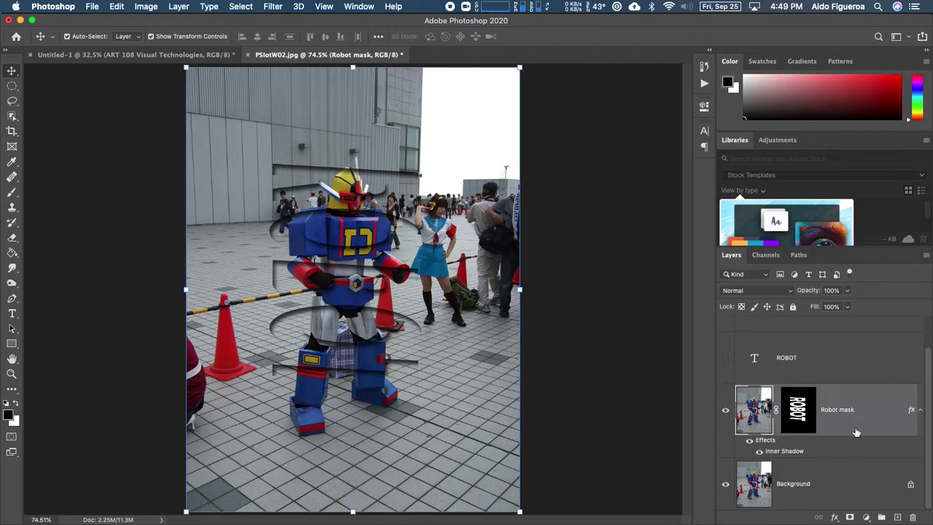
double_click(857, 432)
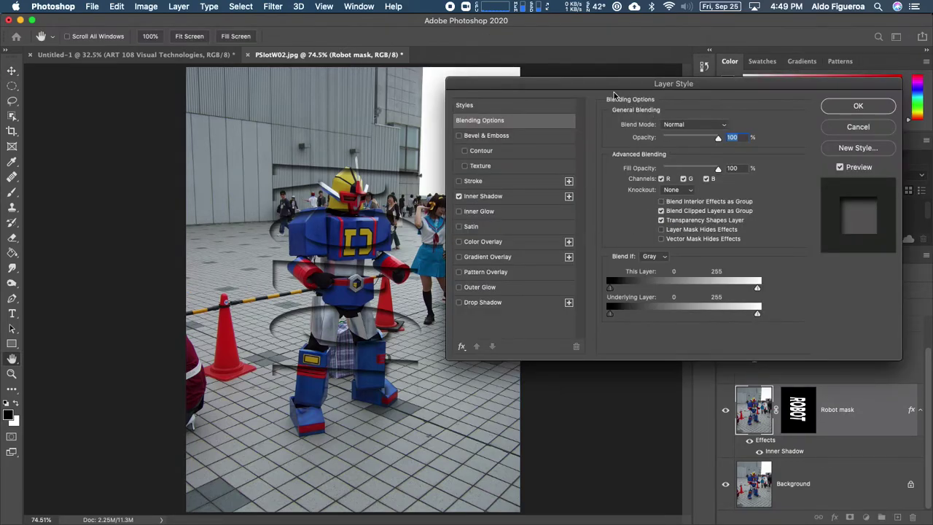
click(460, 181)
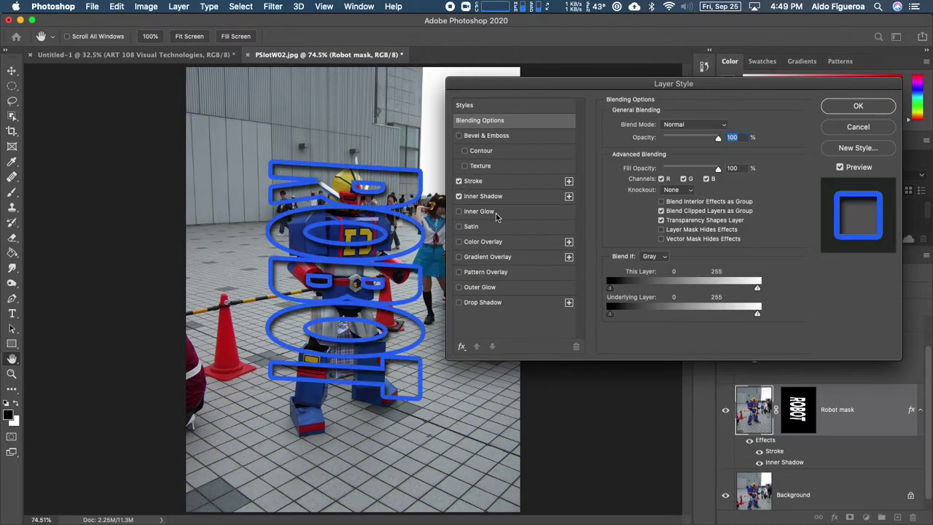
click(460, 304)
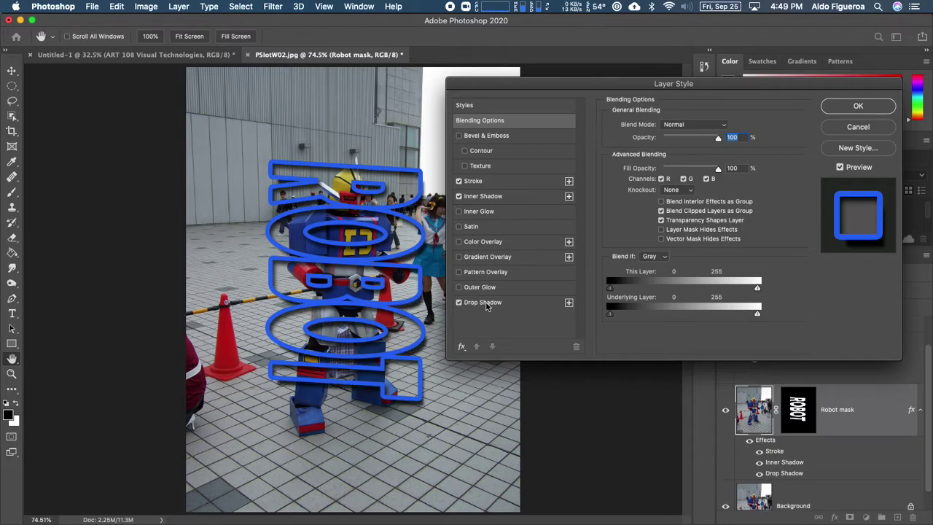
click(857, 107)
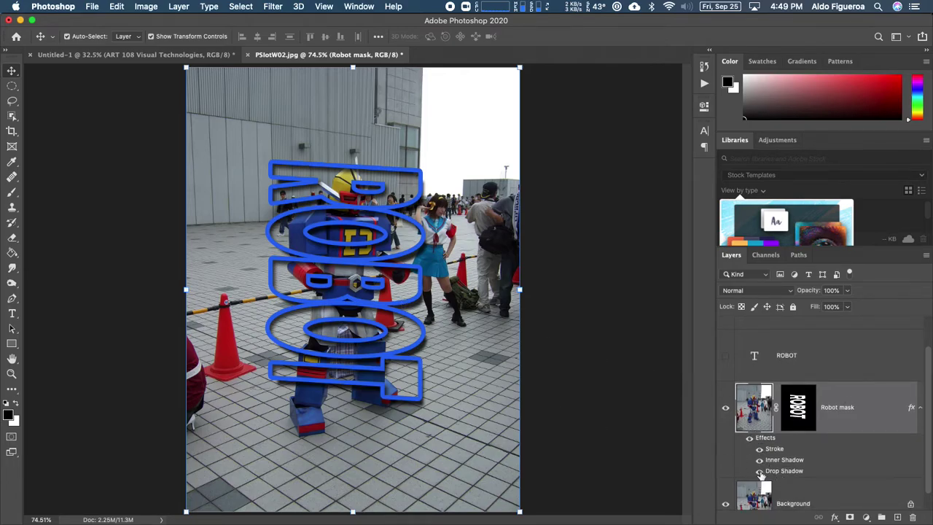
Toggle the Inner Shadow and Drop Shadow of the Robot mask layer to compare the letters with and without each.
click(759, 460)
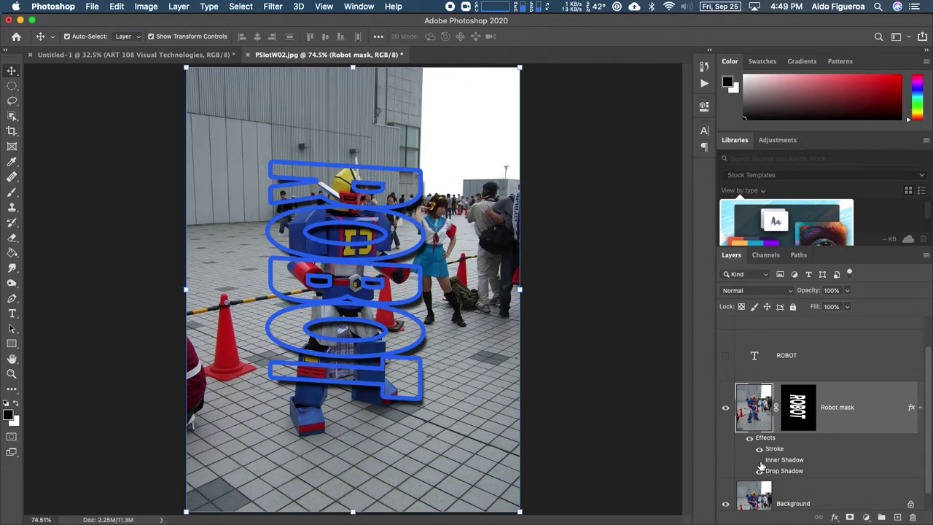
click(759, 460)
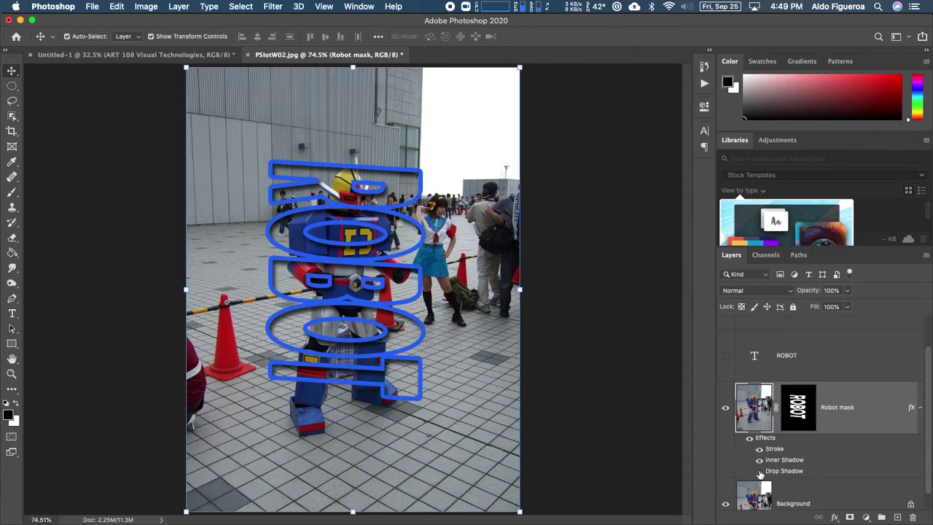
click(760, 471)
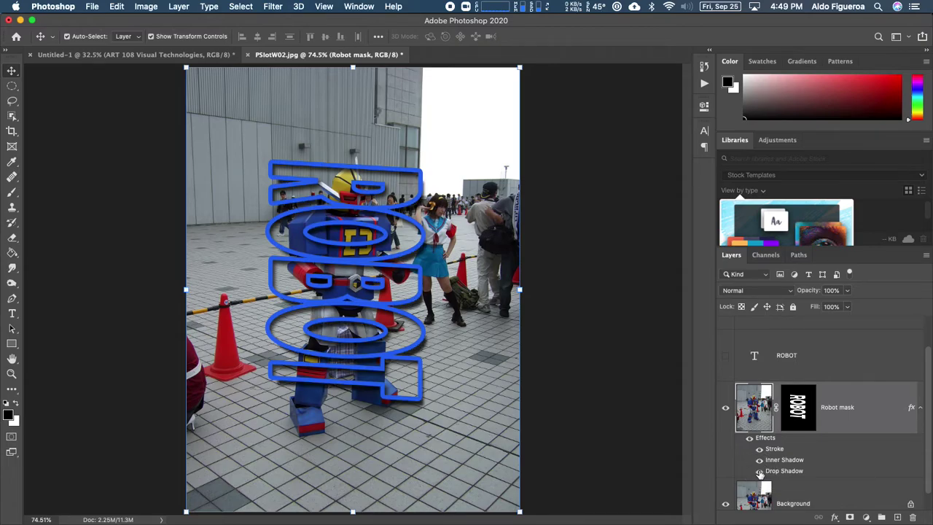
double_click(859, 430)
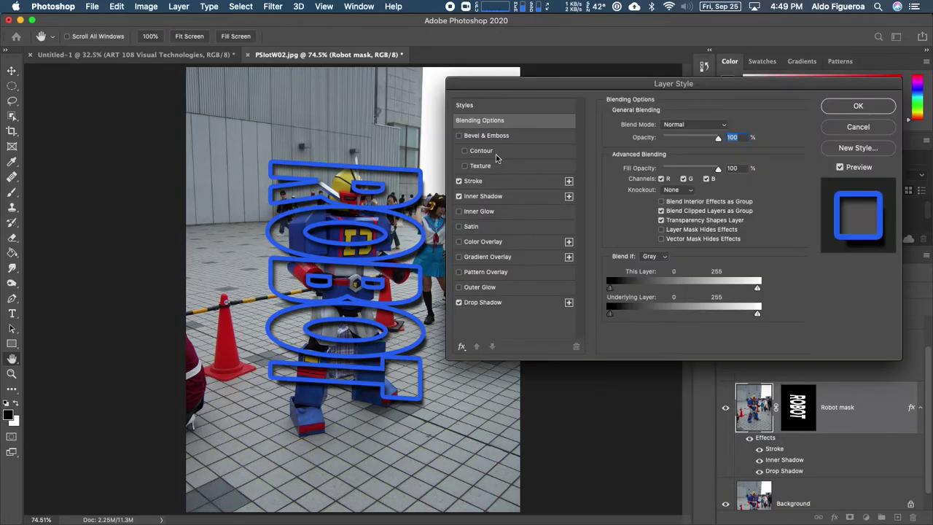
click(459, 196)
click(459, 180)
click(459, 303)
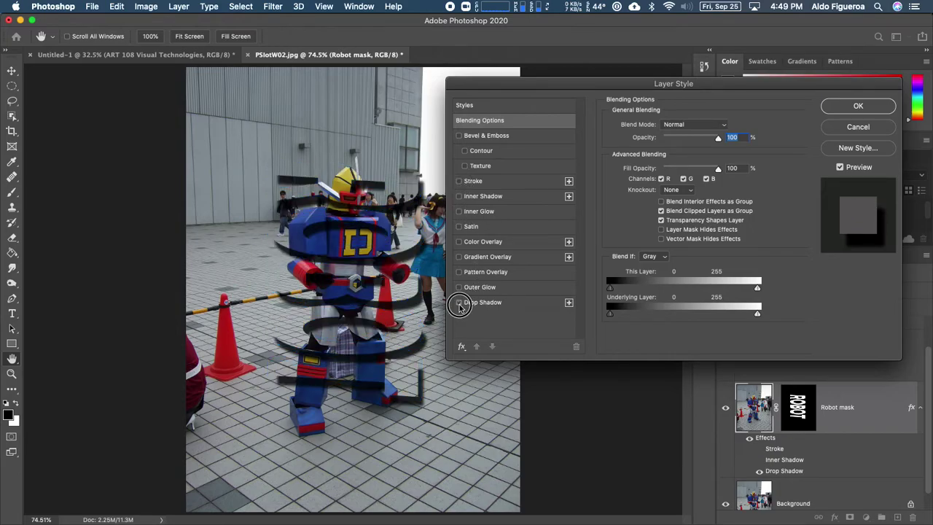
click(858, 126)
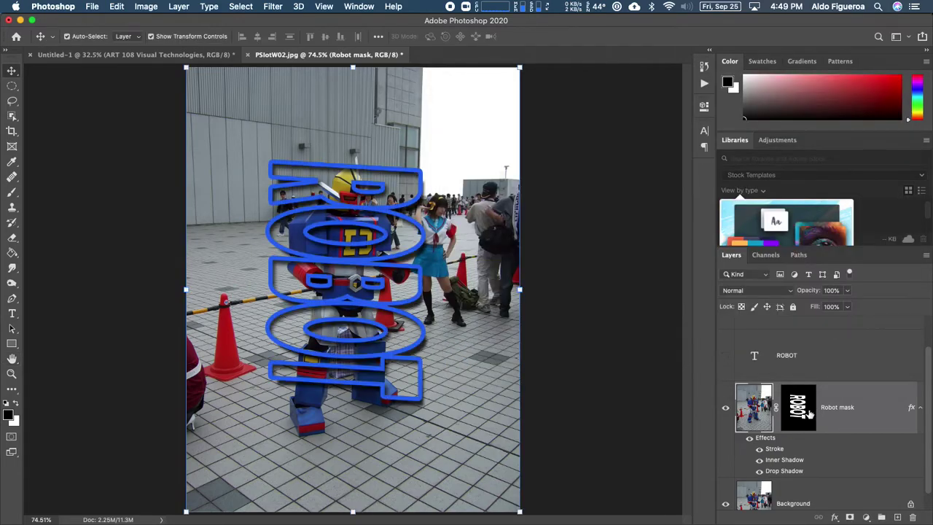
Hide the Background layer and turn off the Robot mask layer's Stroke, Inner Shadow and Drop Shadow.
click(726, 503)
double_click(853, 424)
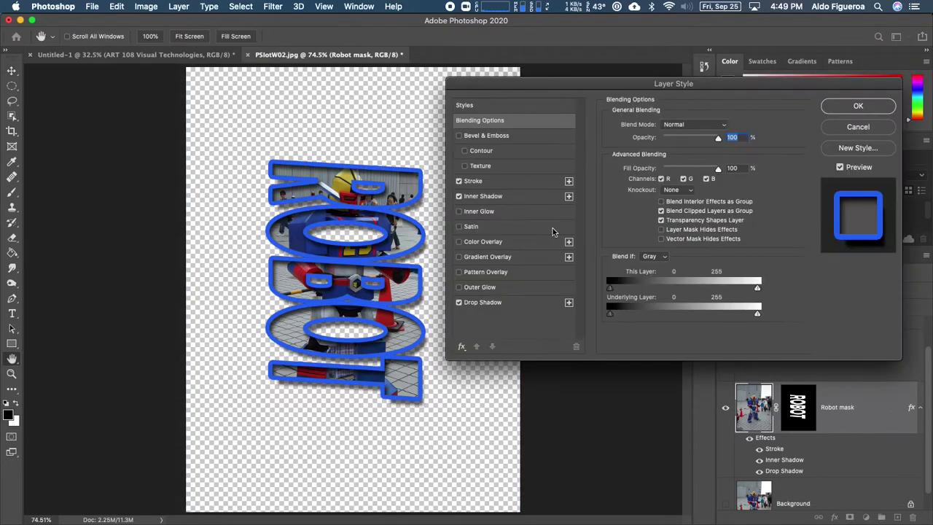
click(459, 196)
click(458, 180)
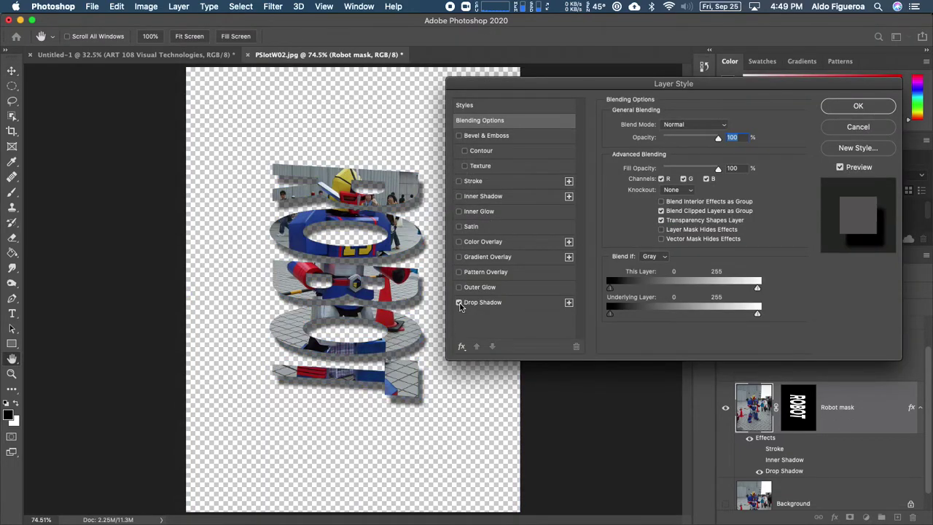
click(459, 302)
Try the Satin effect on the Robot mask layer and replace it with a Color Overlay at 45% opacity.
click(472, 228)
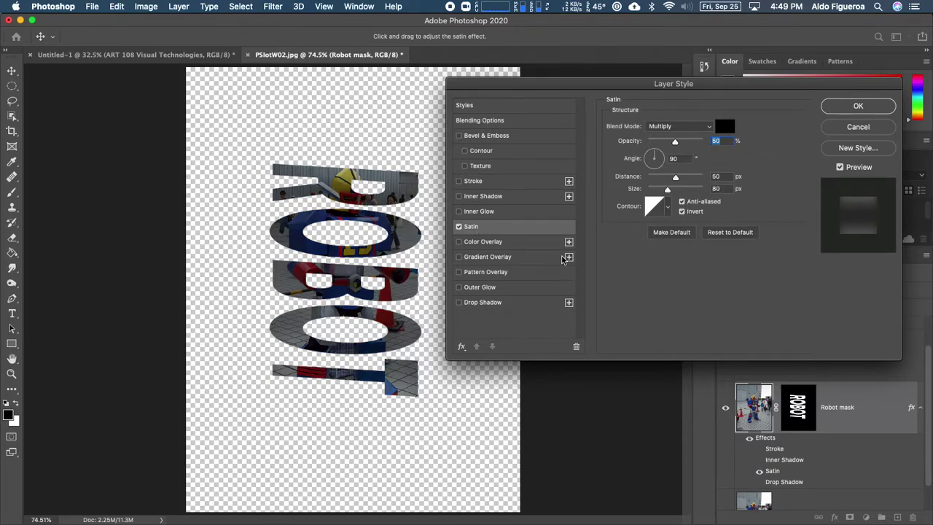
click(458, 227)
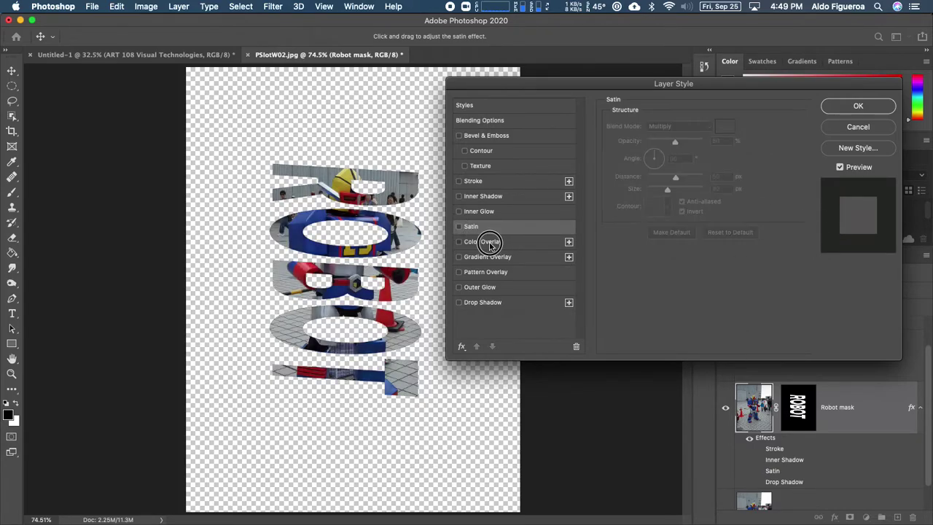
click(489, 243)
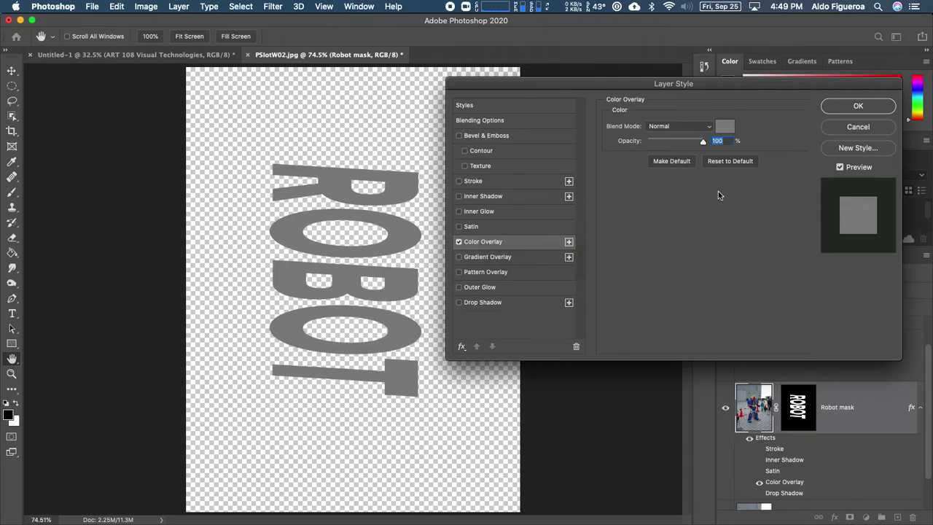
drag(704, 142, 672, 144)
Change the Color Overlay to a light blue and, after trying full opacity, set its opacity to 20%.
click(726, 129)
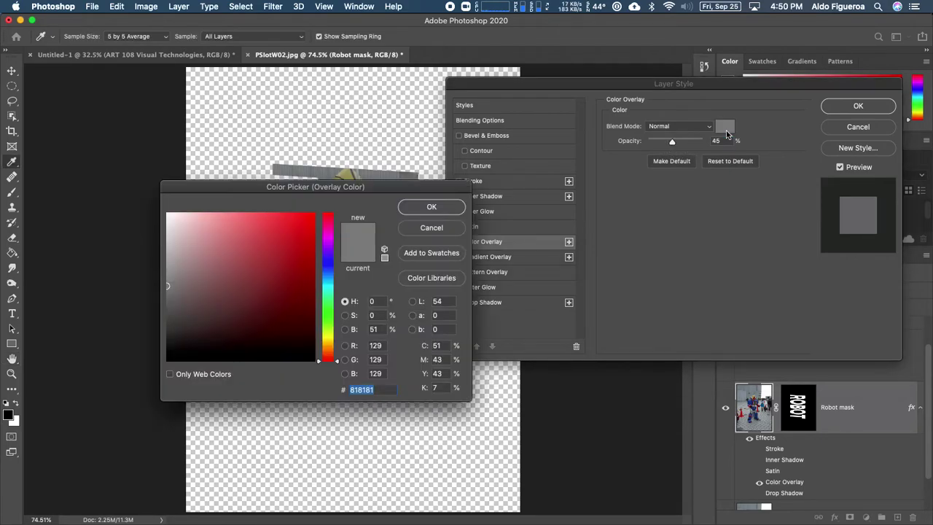
click(332, 268)
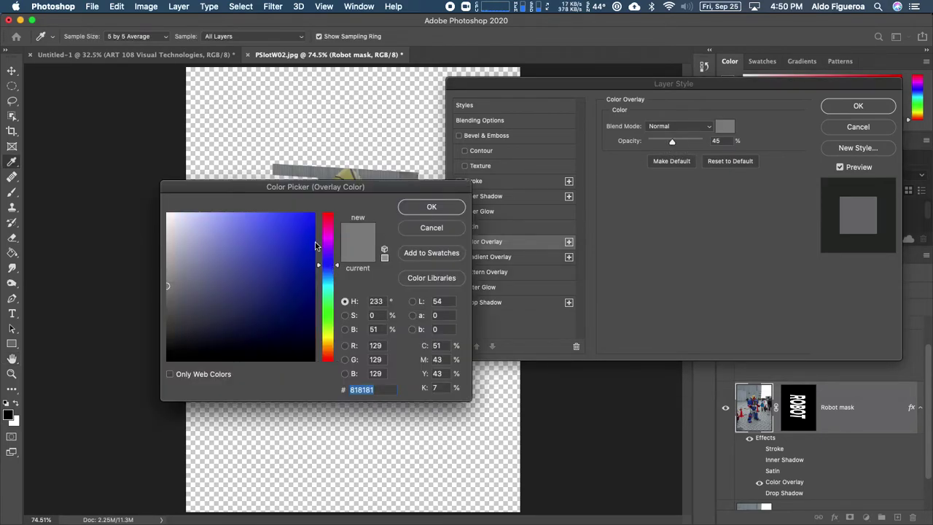
click(332, 277)
drag(308, 242, 290, 218)
click(431, 207)
drag(672, 142, 710, 144)
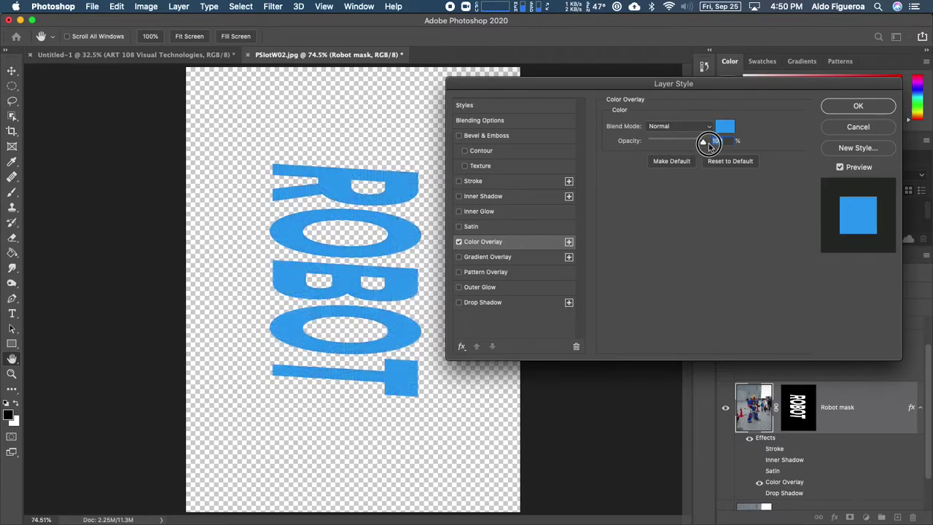
drag(710, 144, 659, 147)
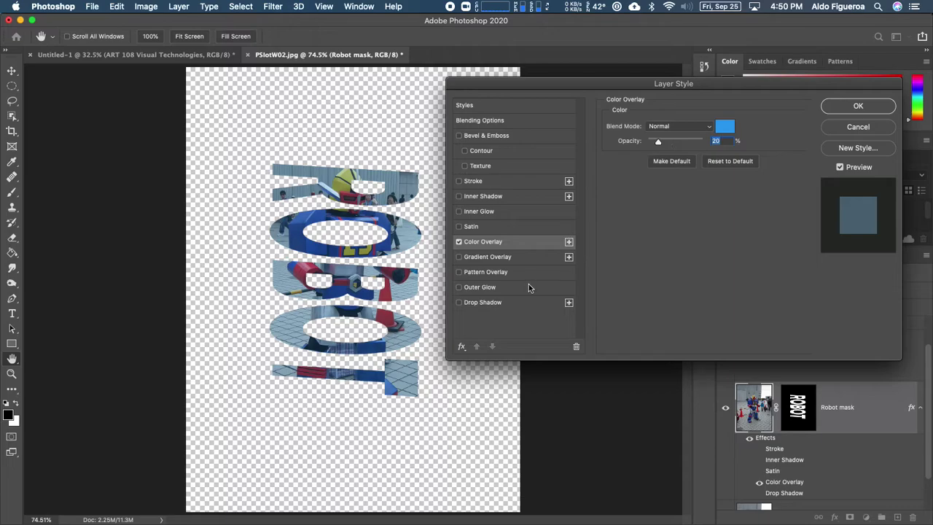
Turn off the Color Overlay and apply a Gradient Overlay to the Robot mask layer.
click(459, 241)
click(458, 257)
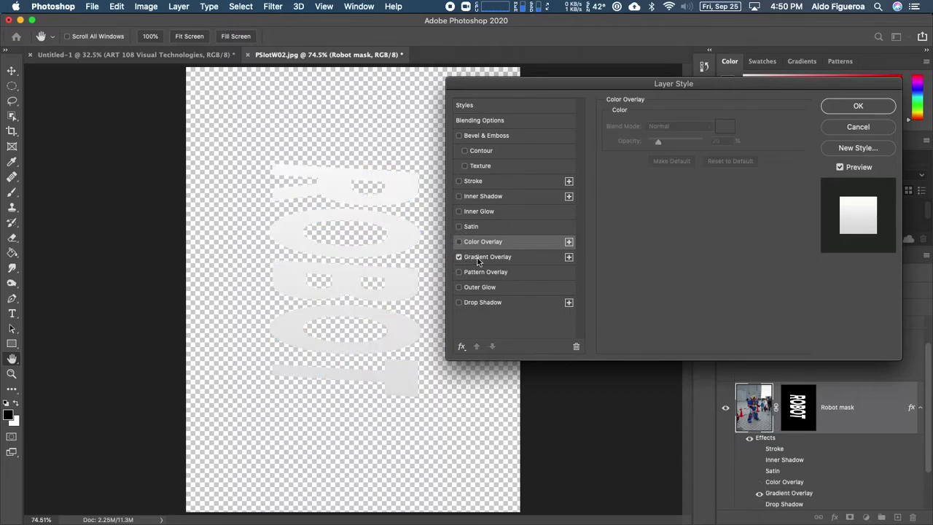
click(485, 256)
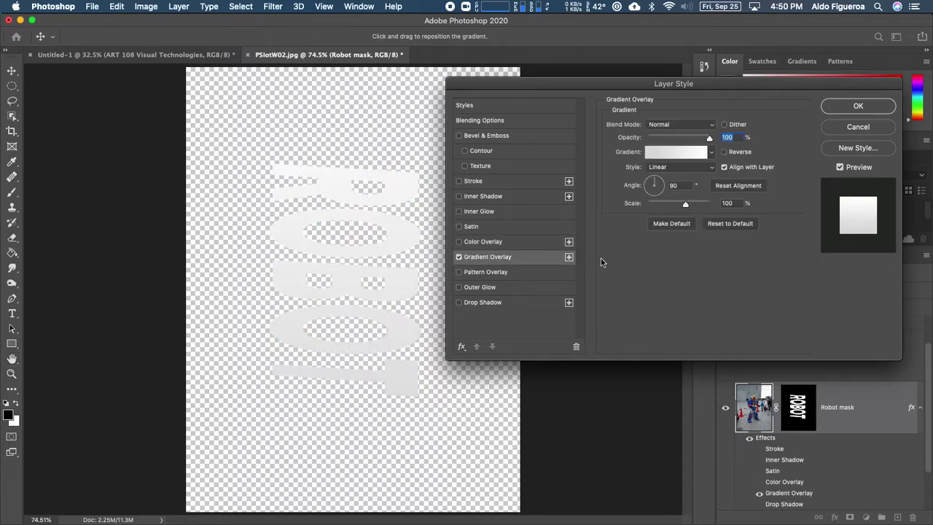
Pick a violet-to-blue gradient from the Blues presets for the Gradient Overlay and set its opacity to 38%.
click(713, 152)
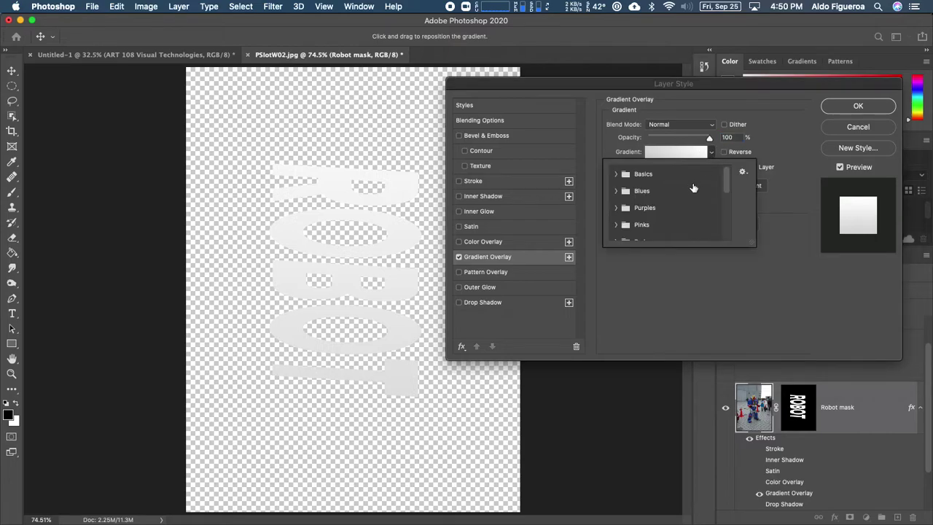
click(617, 175)
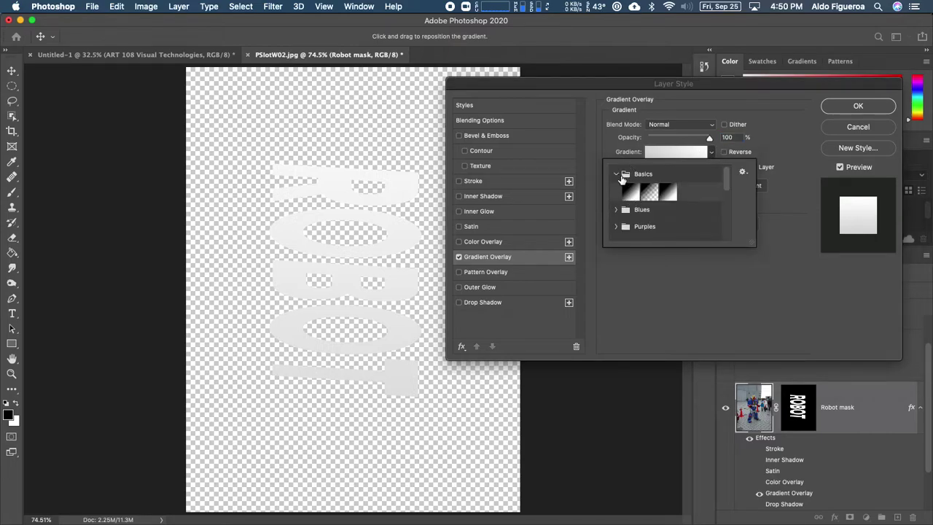
click(617, 175)
click(617, 191)
click(669, 210)
scroll(715, 231, down, 3)
click(705, 214)
scroll(707, 213, down, 2)
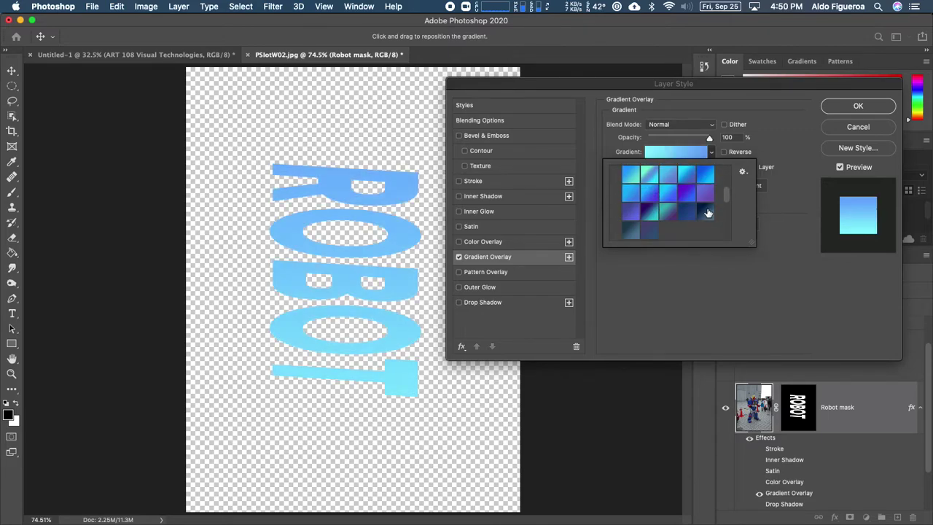
click(700, 196)
click(767, 148)
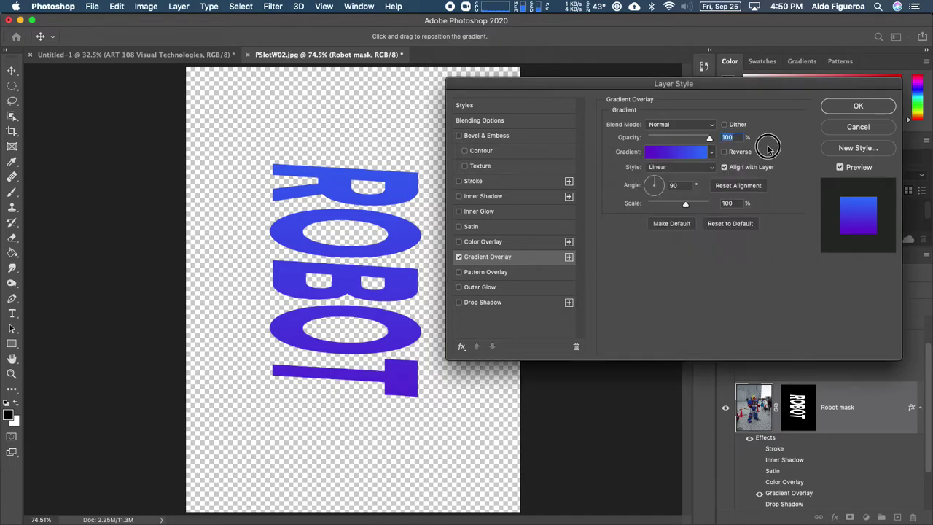
drag(709, 138, 671, 142)
click(633, 282)
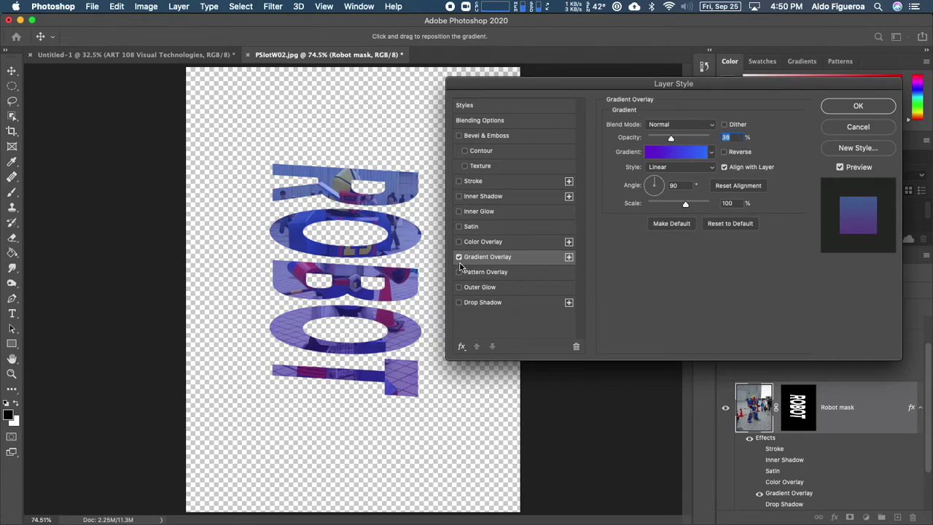
Turn off the Gradient Overlay and try a Pattern Overlay on the Robot mask layer.
click(459, 257)
click(459, 271)
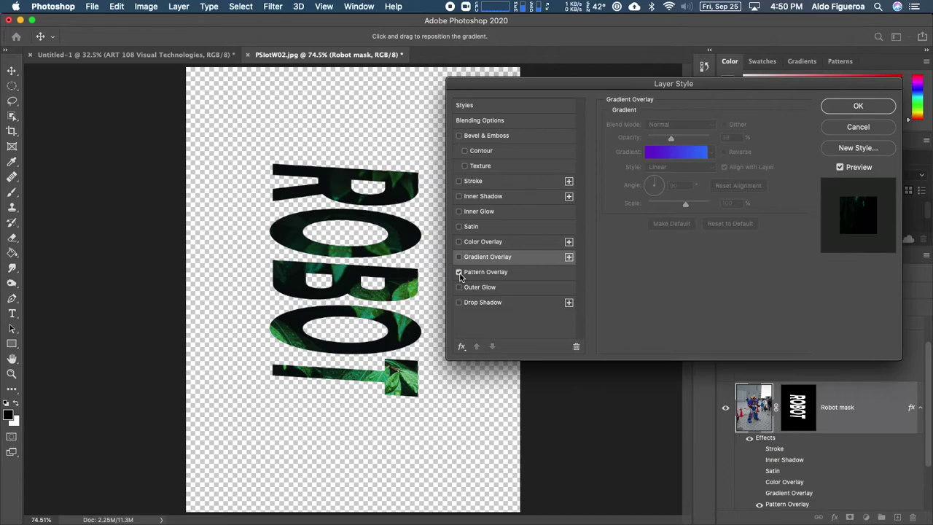
click(460, 272)
Apply an Outer Glow to the Robot mask layer in red (f60b0b) with a size of 35 px.
click(459, 287)
click(479, 287)
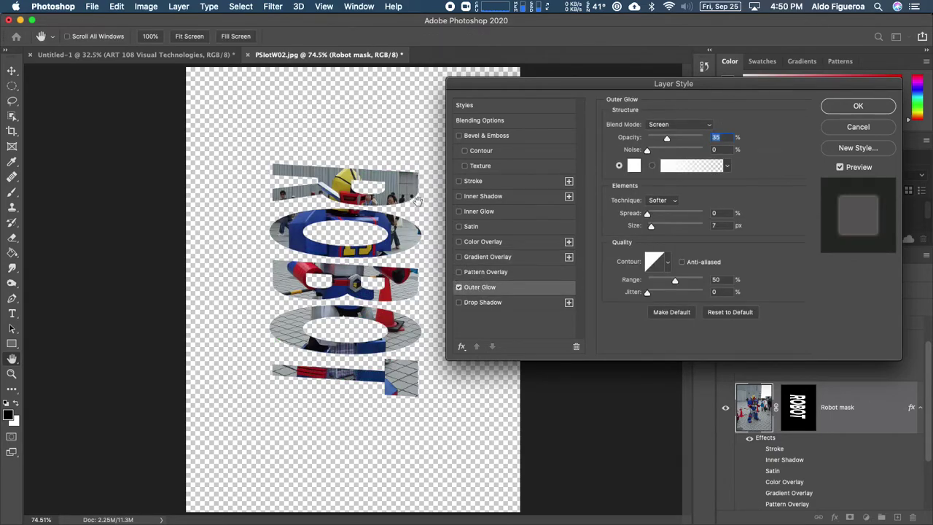
click(635, 166)
click(313, 215)
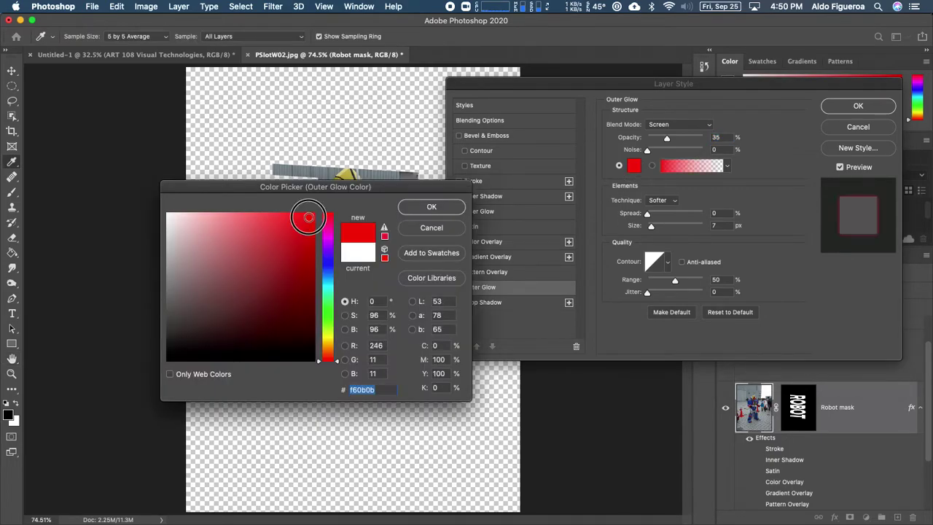
click(431, 207)
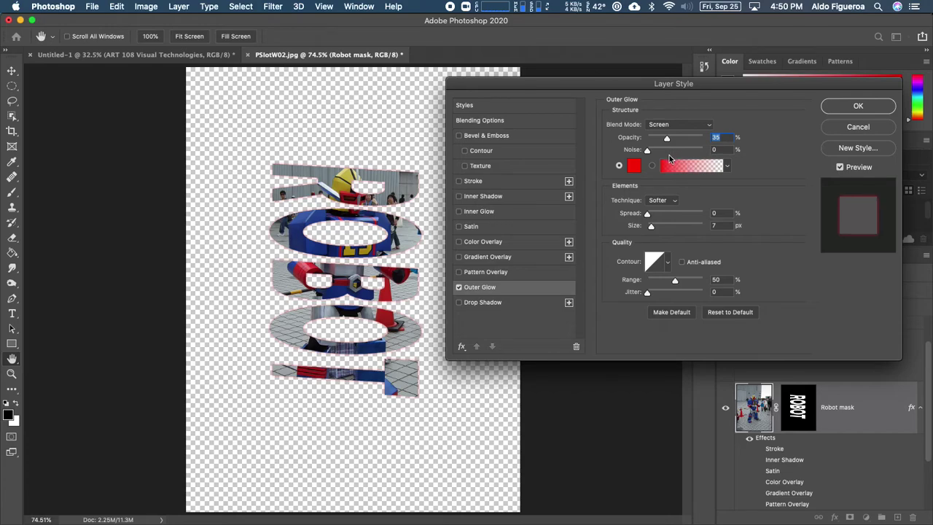
drag(650, 226, 659, 226)
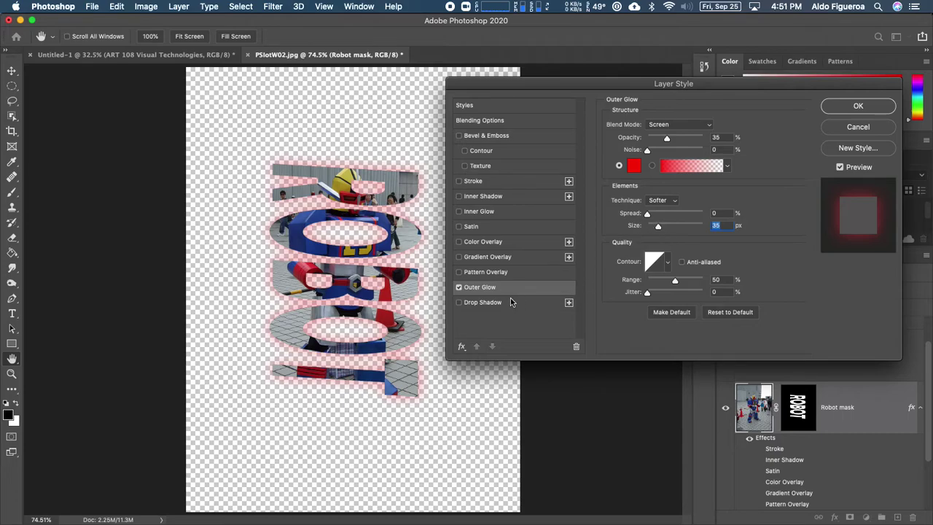
Add Drop Shadow, Gradient Overlay, Color Overlay, Inner Glow, Inner Shadow, Stroke and Bevel & Emboss to the Outer Glow and apply the layer style.
click(459, 303)
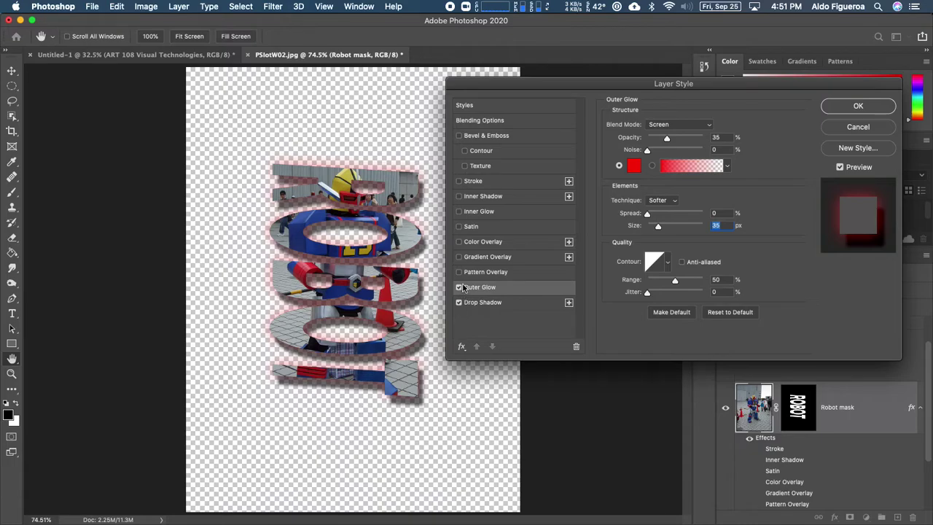
click(461, 257)
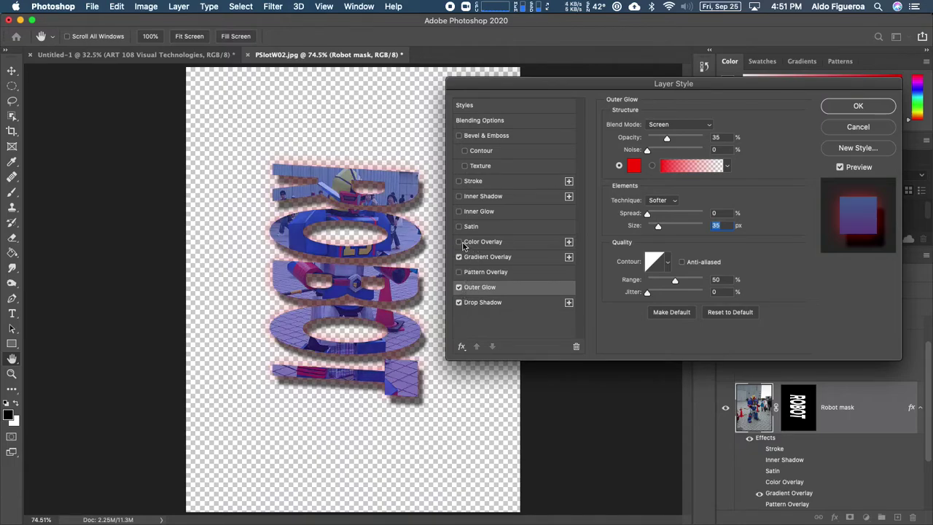
click(460, 242)
click(460, 212)
click(460, 197)
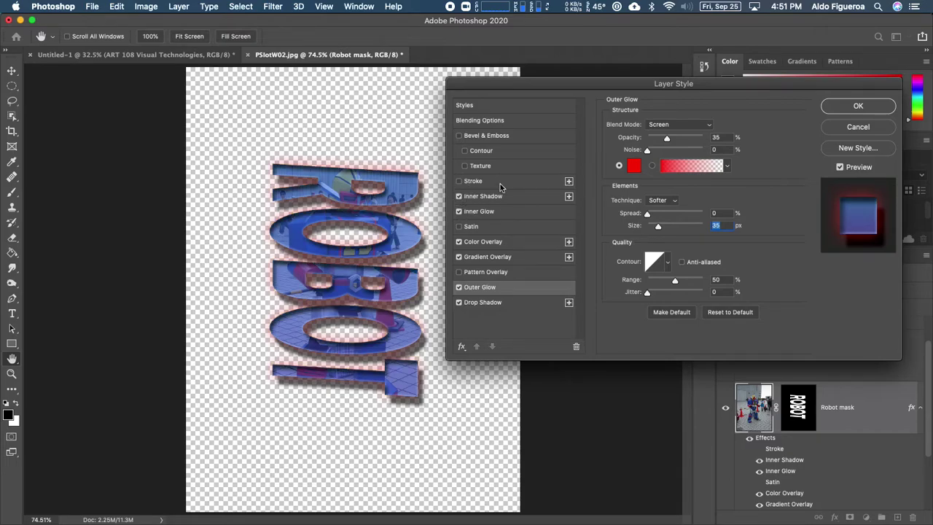
click(459, 181)
click(459, 136)
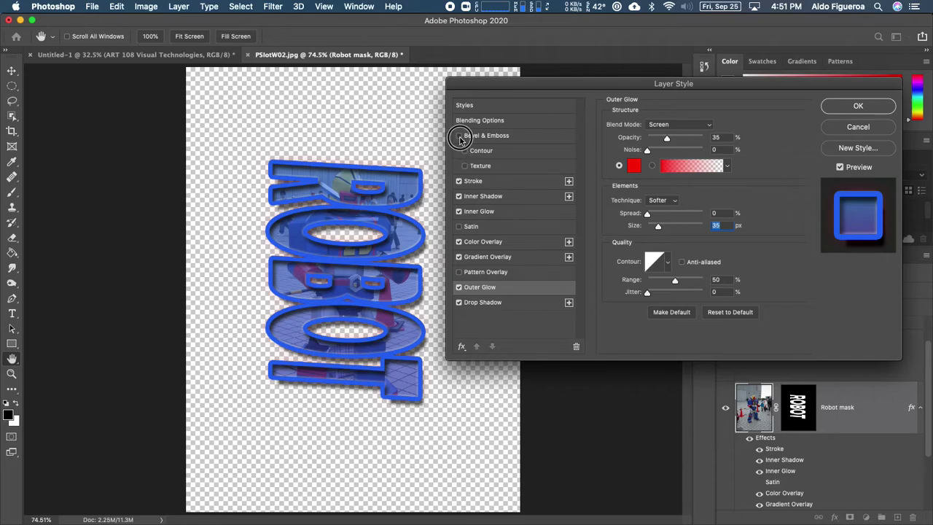
click(858, 105)
Show the Background layer beneath the styled Robot mask layer.
scroll(860, 412, down, 2)
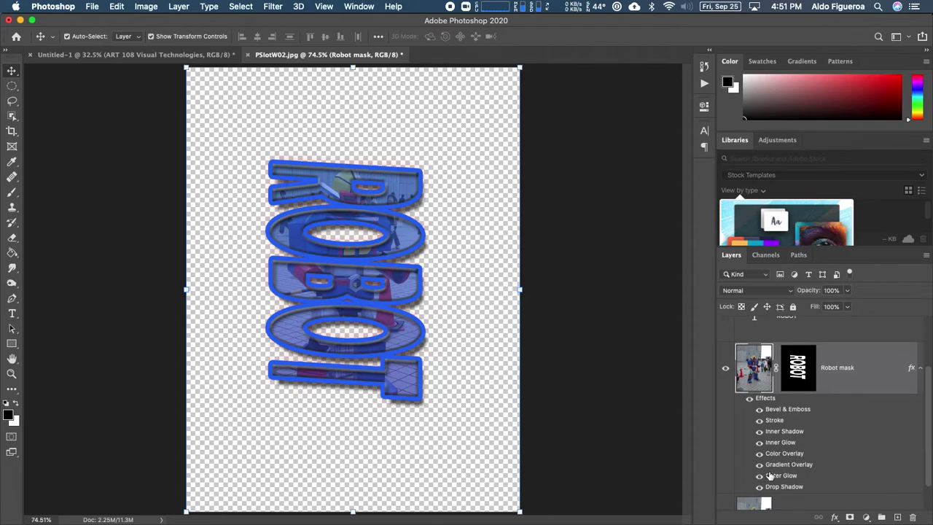
scroll(769, 475, down, 2)
click(725, 486)
scroll(802, 453, up, 1)
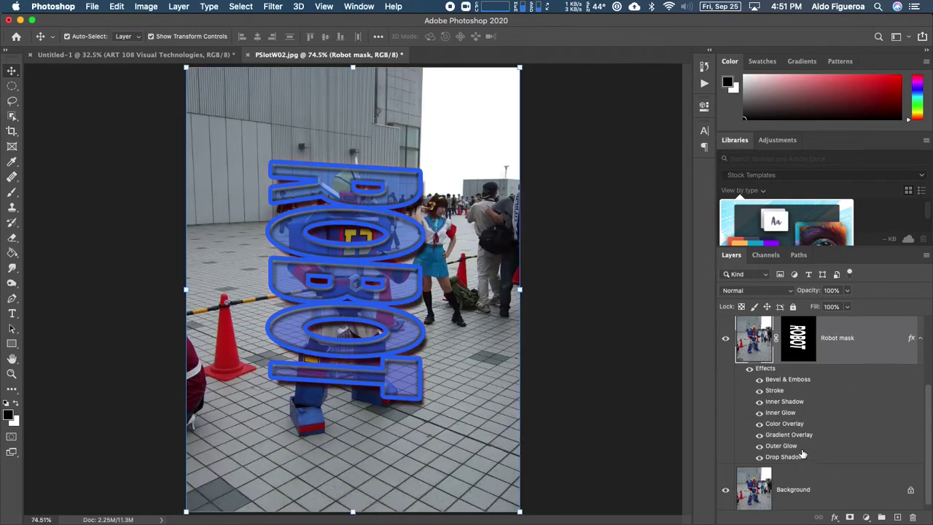
Hide every individual effect on the Robot mask layer and show only Bevel & Emboss.
drag(759, 381, 759, 462)
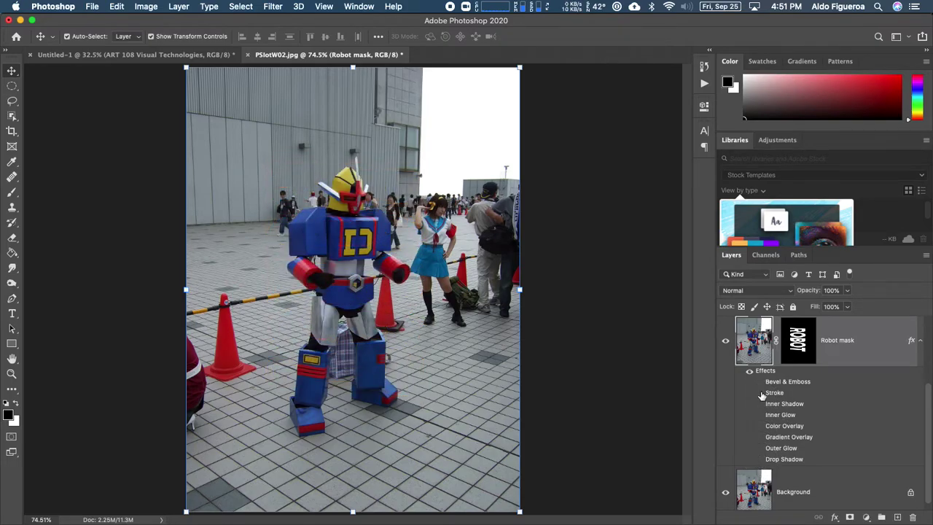
click(760, 384)
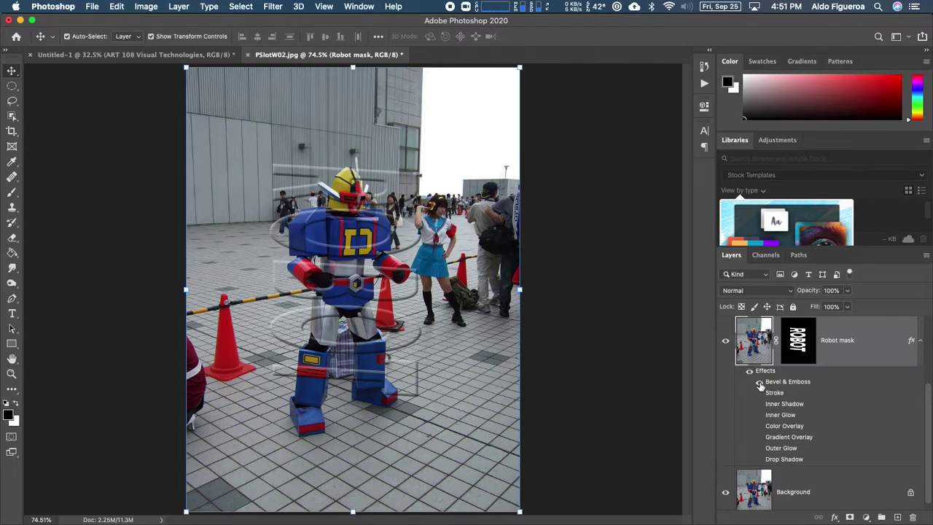
Preview Stroke and Color Overlay one at a time alongside Bevel & Emboss on the Robot mask layer, hiding each again.
click(760, 393)
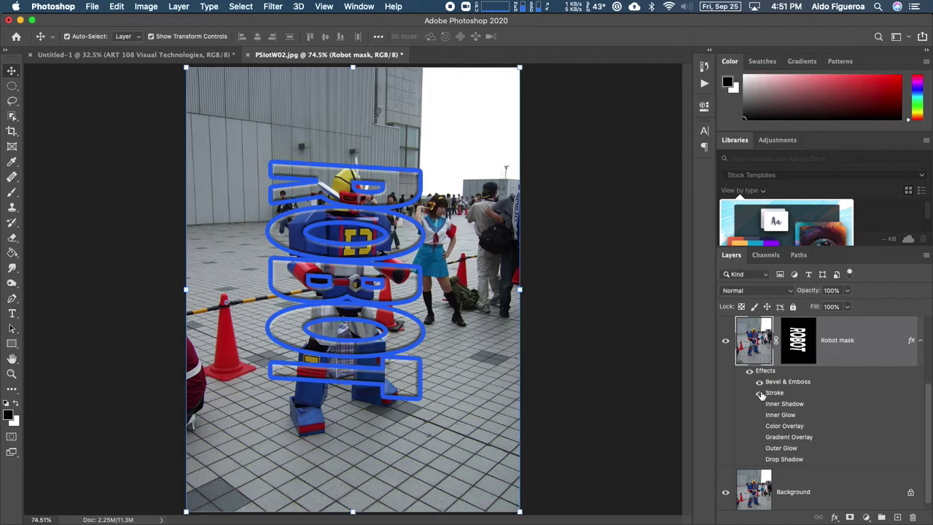
click(761, 393)
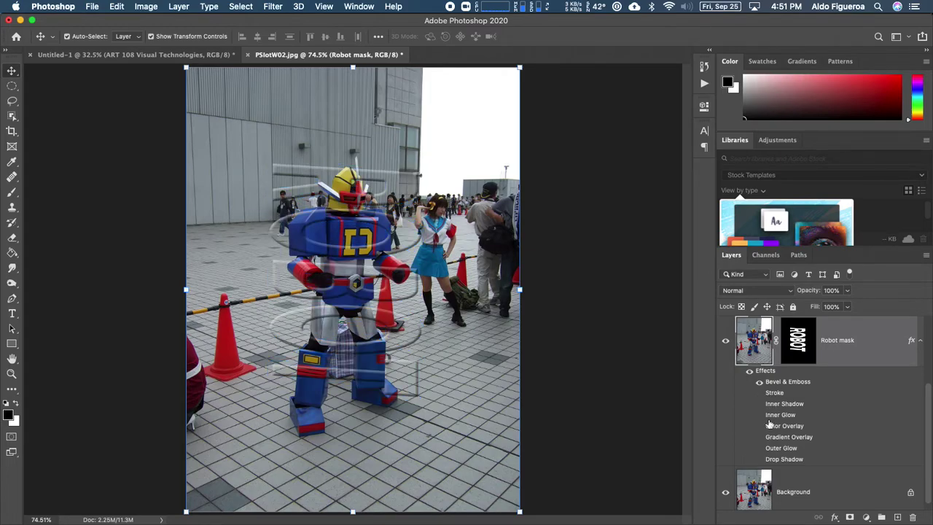
click(760, 427)
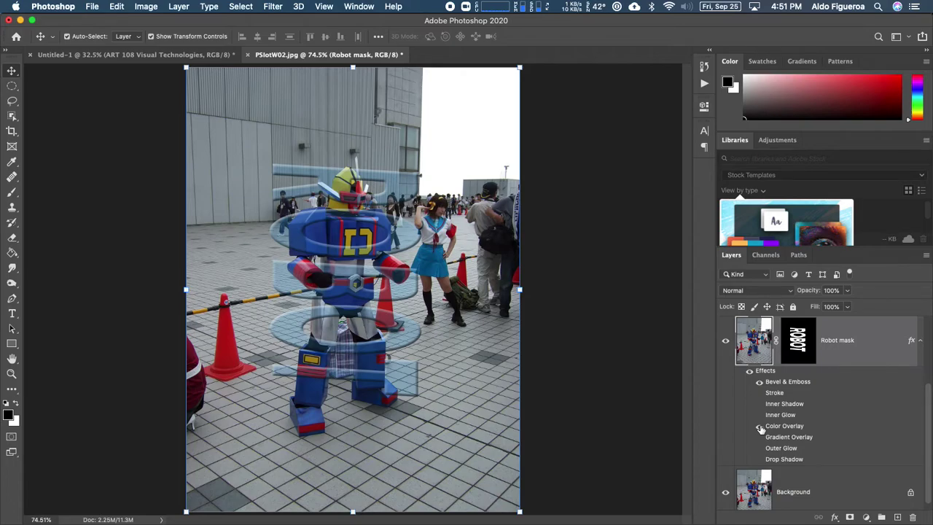
click(759, 427)
Show Gradient Overlay, Stroke and Drop Shadow on the Robot mask layer and hide its Bevel & Emboss.
click(759, 437)
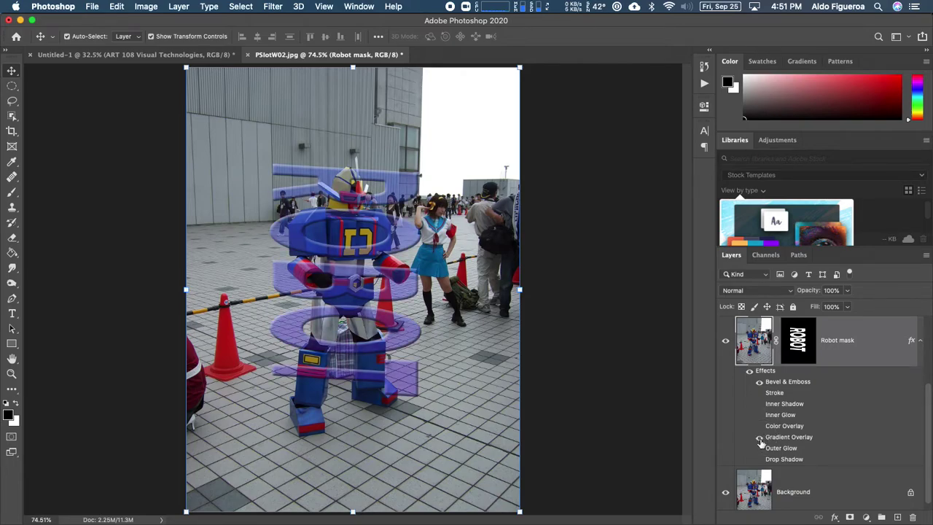
click(759, 382)
click(760, 393)
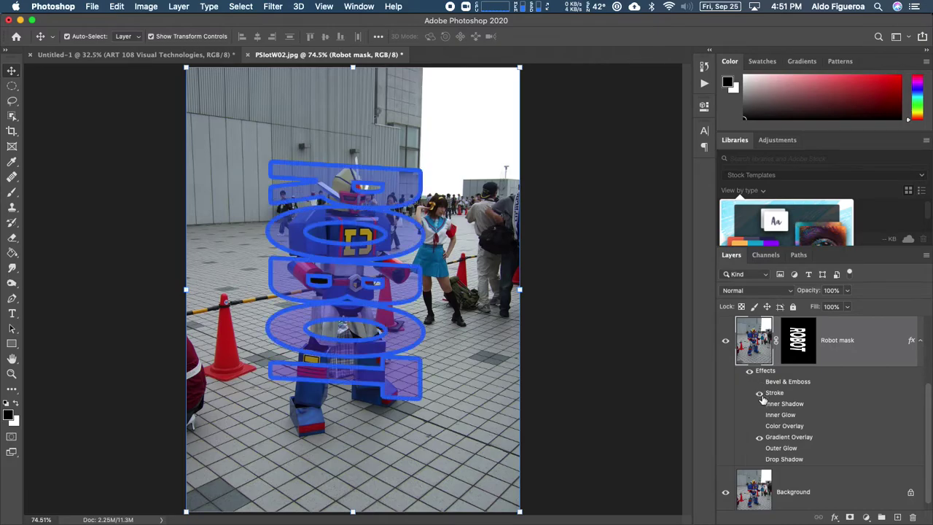
click(760, 459)
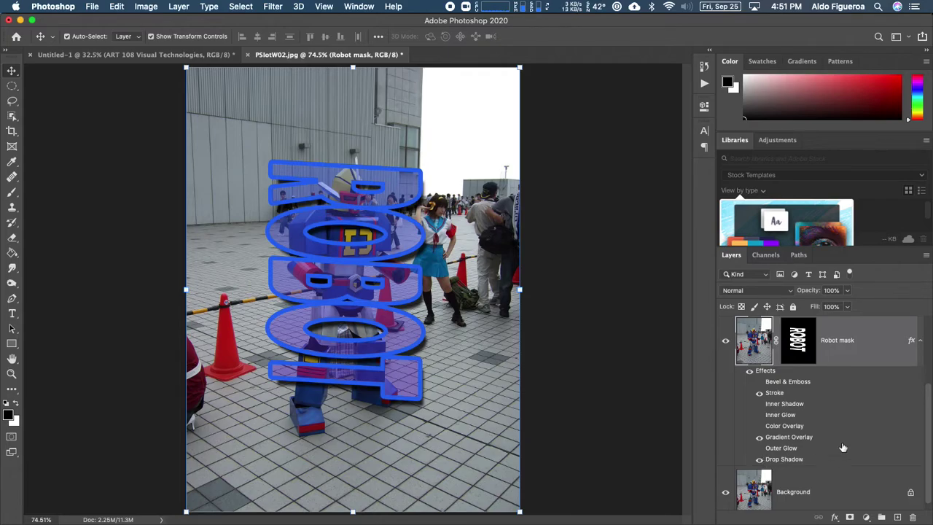
Hide the Robot mask layer, then show the ART 108 Visual Technologies text layer and open its layer style settings.
scroll(862, 417, up, 2)
scroll(861, 417, up, 2)
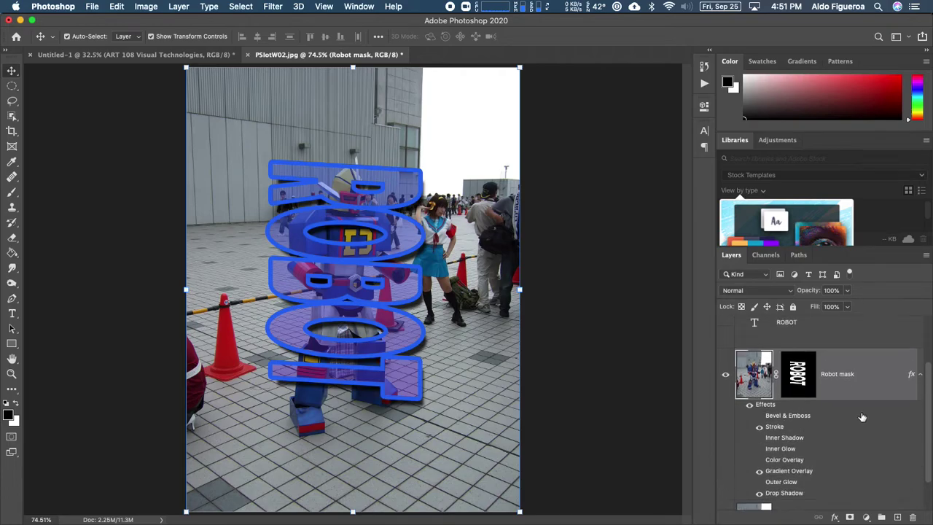
click(726, 378)
scroll(866, 414, up, 4)
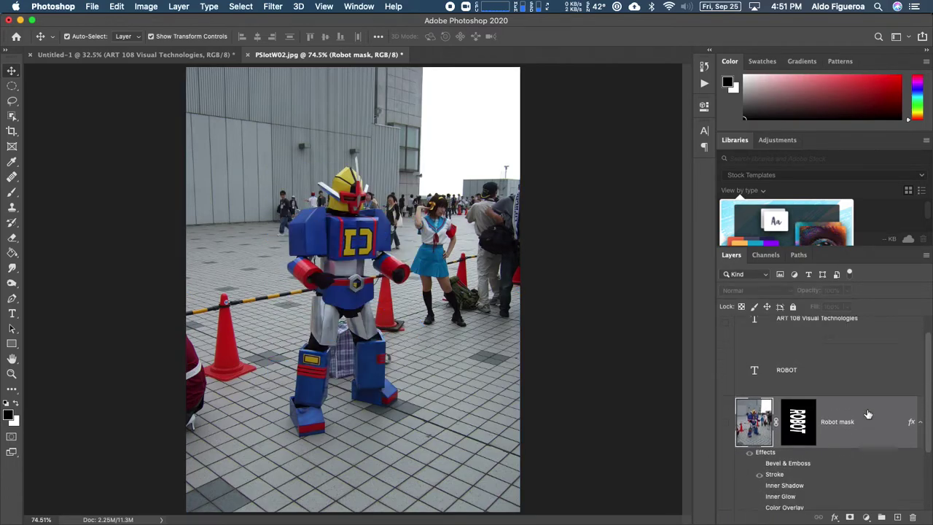
click(726, 387)
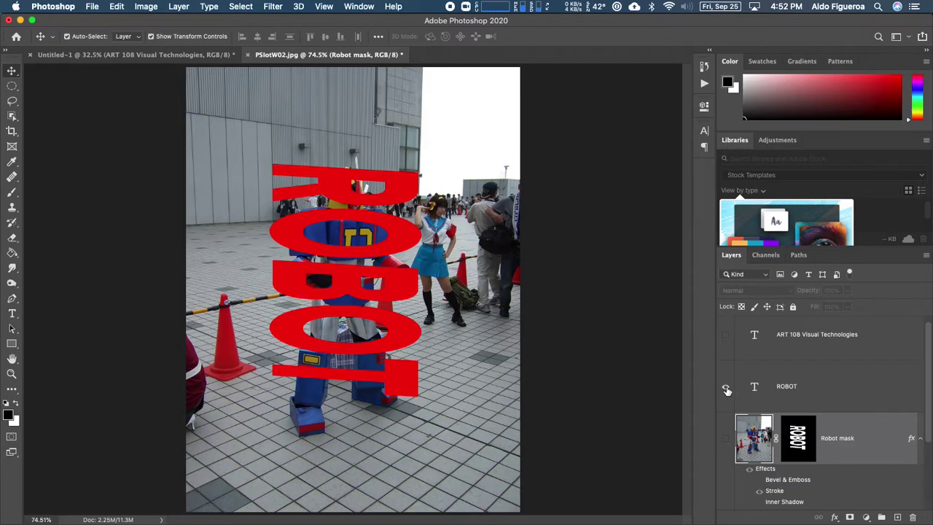
click(726, 387)
click(726, 335)
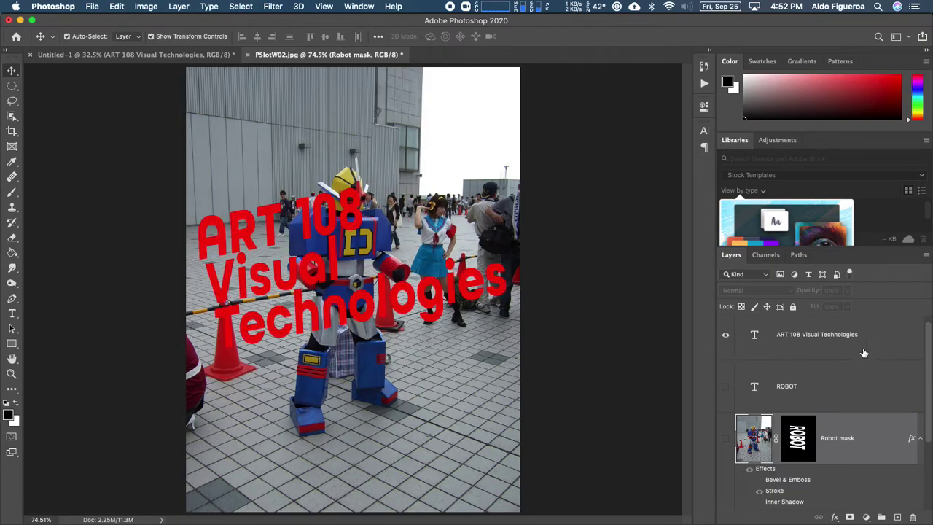
double_click(865, 349)
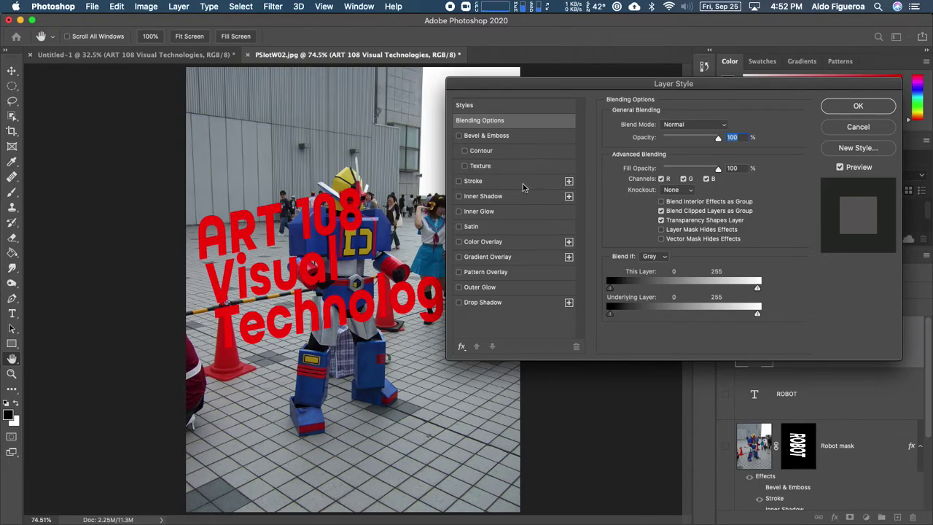
Try Stroke, Inner Shadow, Inner Glow, Satin, Color Overlay and Gradient Overlay in turn on the text, switching each off again.
click(481, 181)
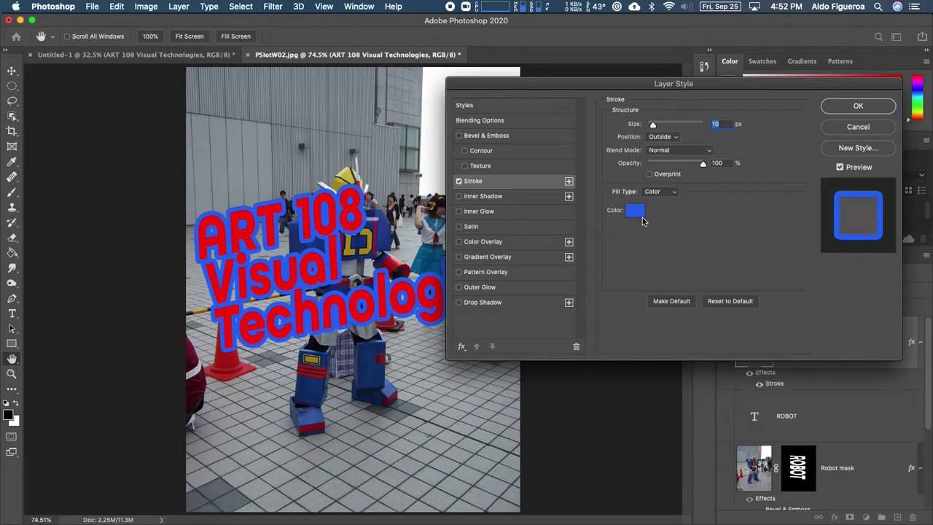
click(460, 182)
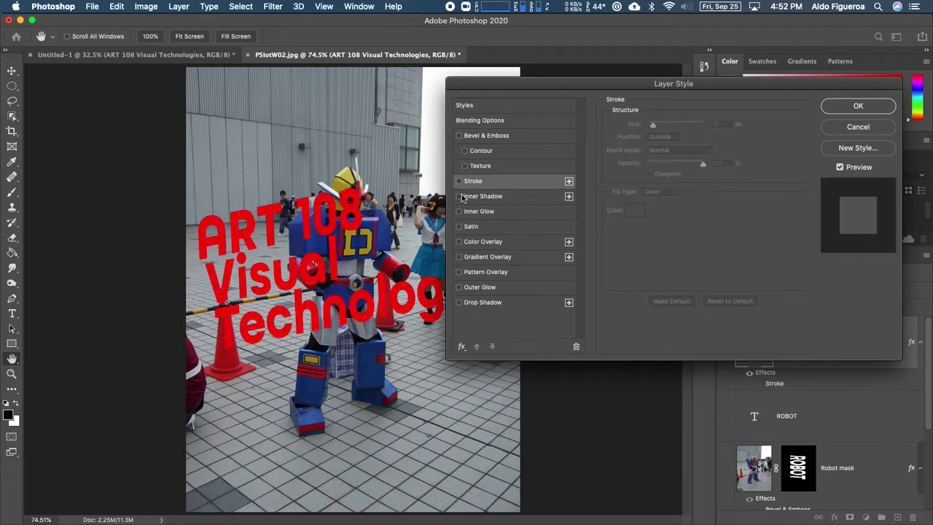
click(459, 196)
click(459, 197)
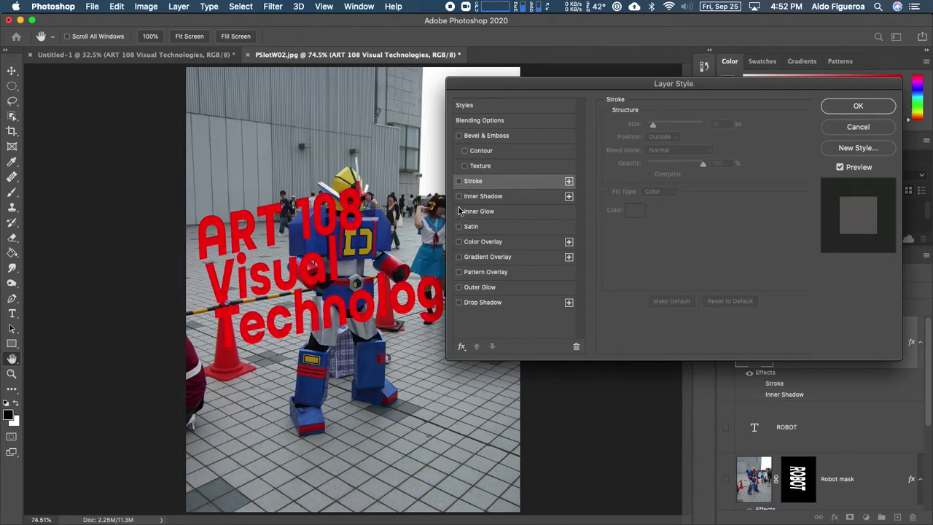
click(459, 211)
click(459, 212)
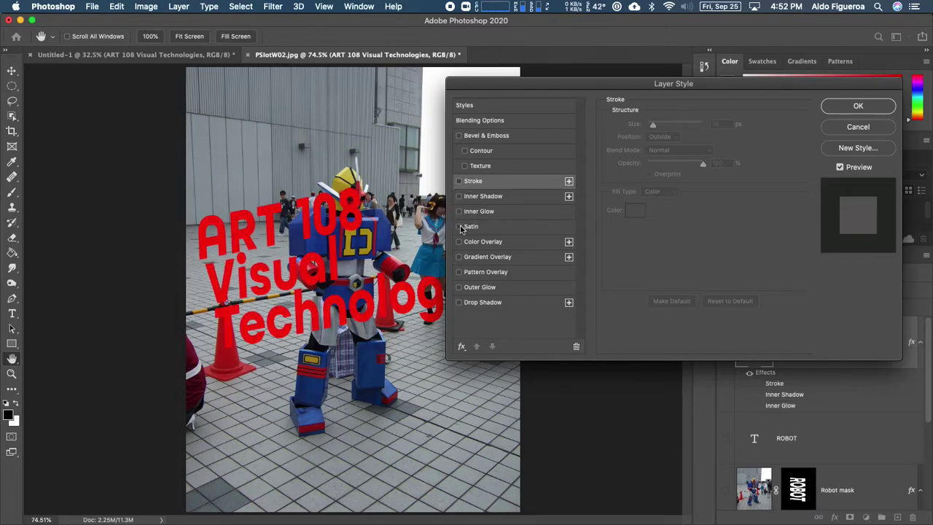
click(459, 227)
click(458, 226)
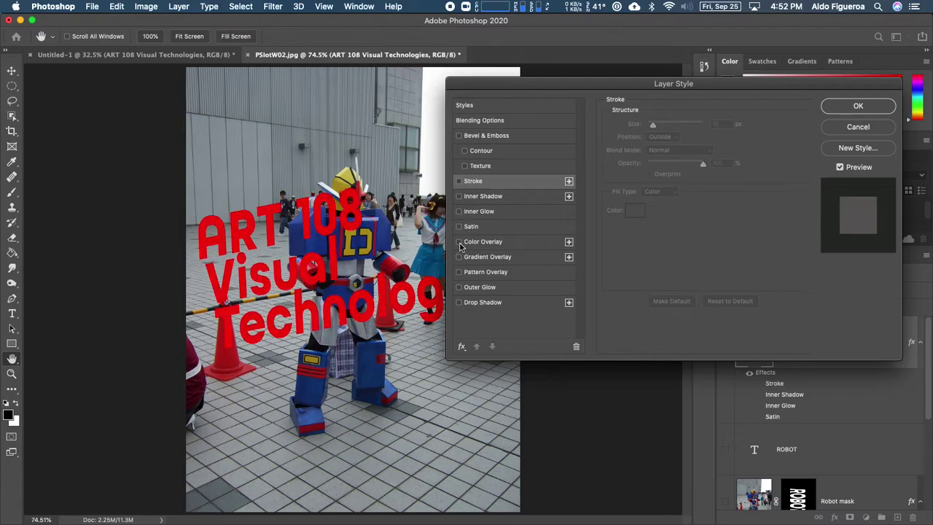
click(459, 242)
click(458, 242)
click(459, 256)
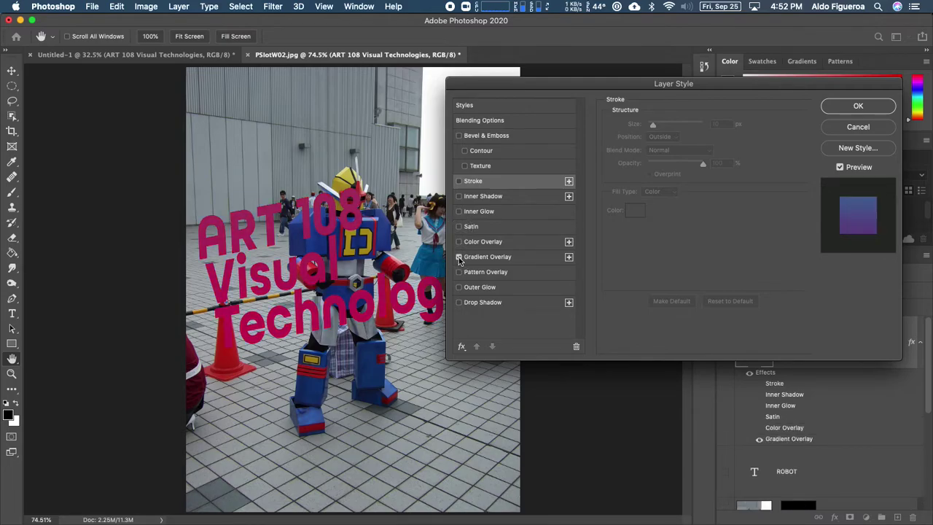
click(459, 256)
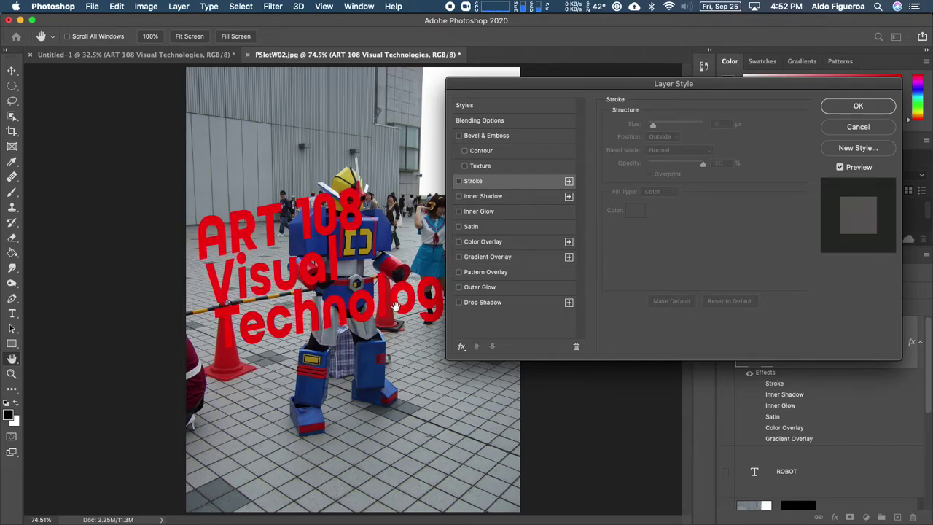
Compare a Color Overlay with a Gradient Overlay on the text, both at 100% opacity, and keep only the Gradient Overlay.
click(477, 246)
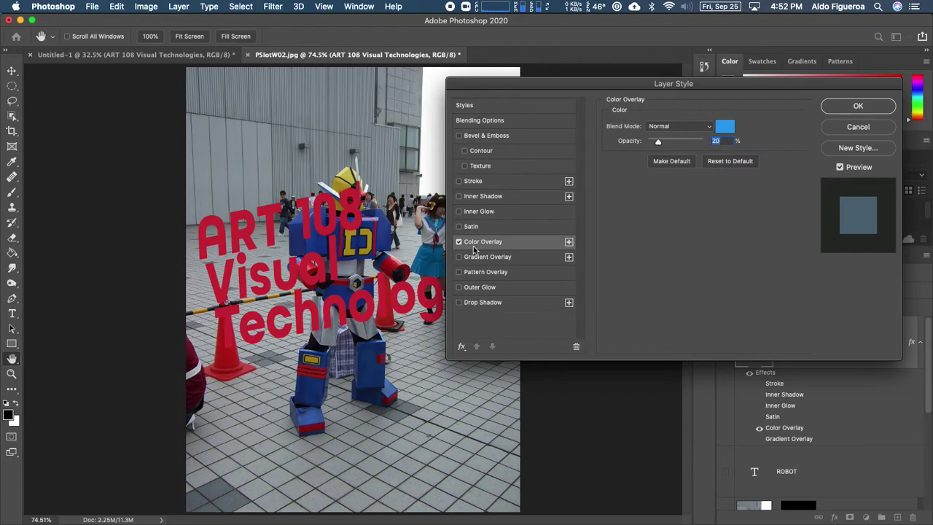
drag(660, 143, 708, 140)
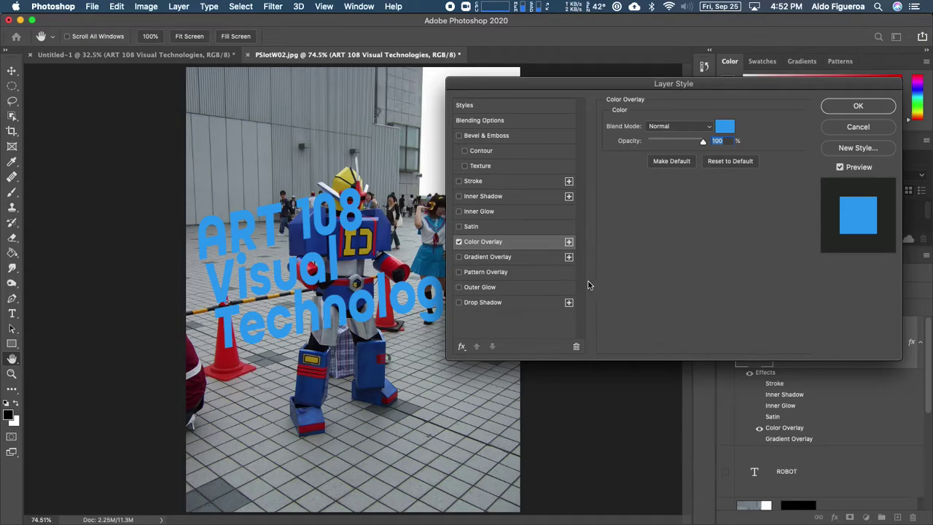
click(483, 258)
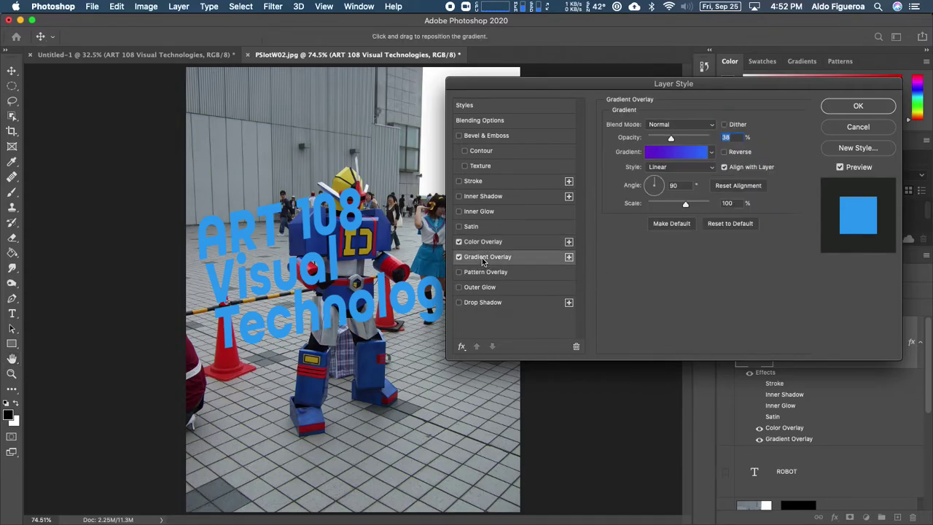
drag(671, 140, 717, 145)
click(459, 242)
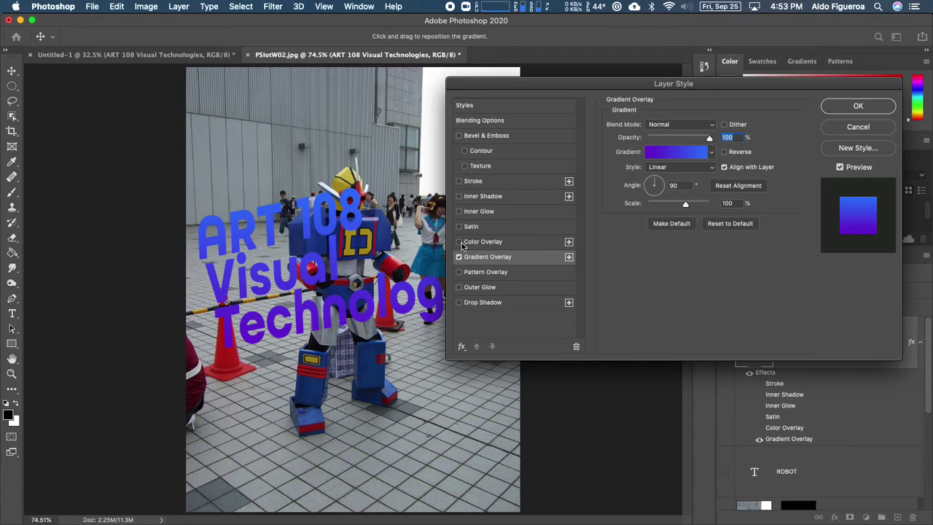
click(459, 242)
click(459, 242)
click(460, 258)
click(459, 257)
Add a Drop Shadow to the ART 108 Visual Technologies text with a distance of 12 px.
mouse_move(541, 83)
mouse_down()
mouse_move(658, 83)
mouse_move(549, 82)
mouse_up()
click(488, 304)
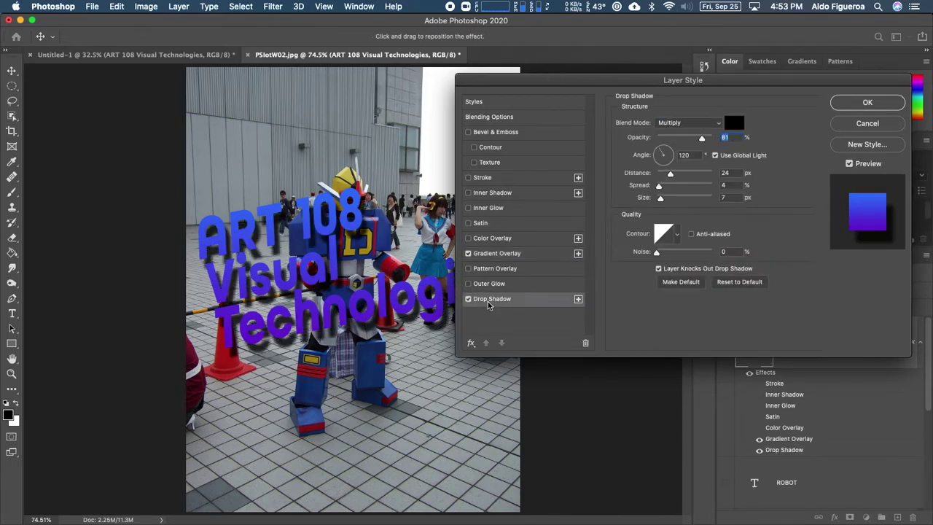
drag(673, 177, 663, 177)
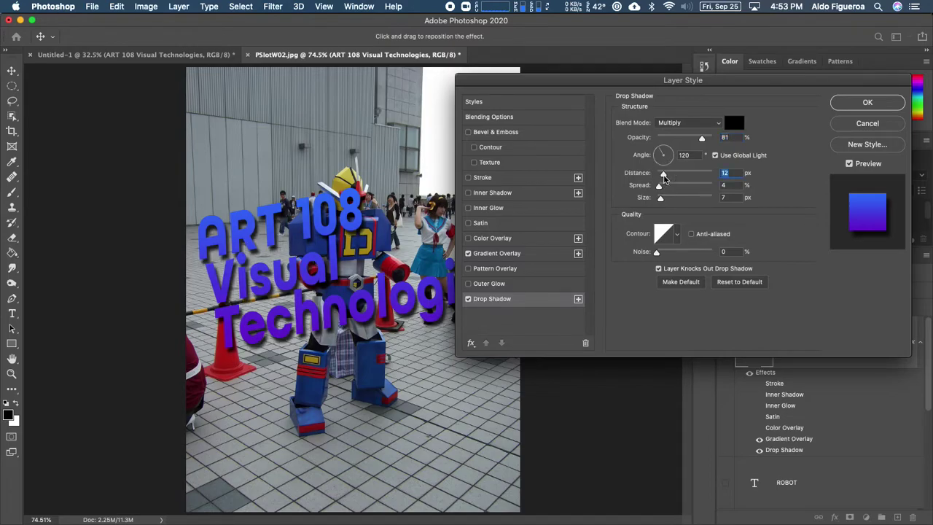
Add a light blue (a2c1fa) outside Stroke thinner than 10 px to the text and apply the layer style.
click(483, 178)
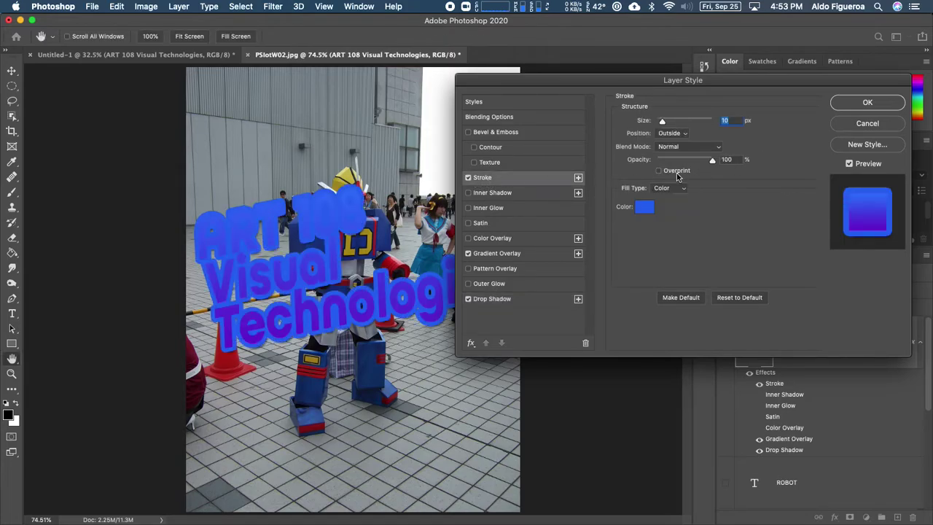
click(644, 207)
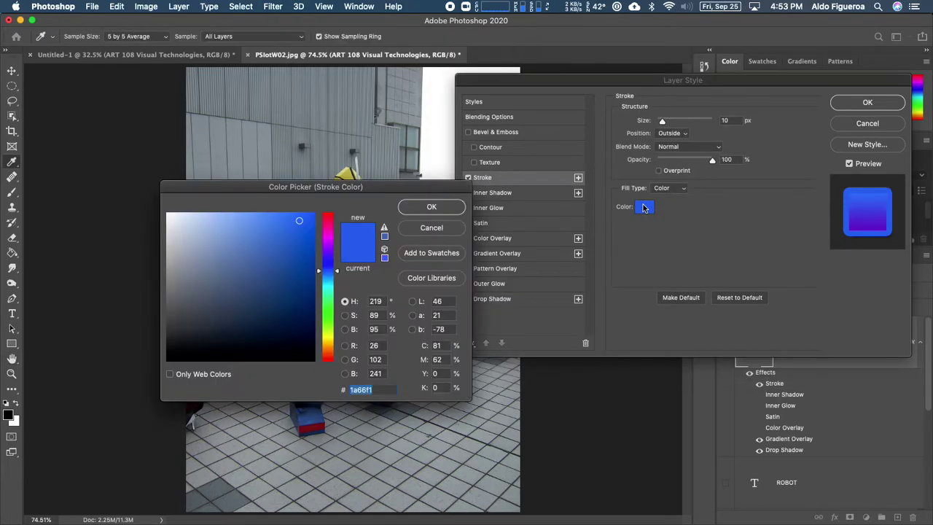
click(220, 212)
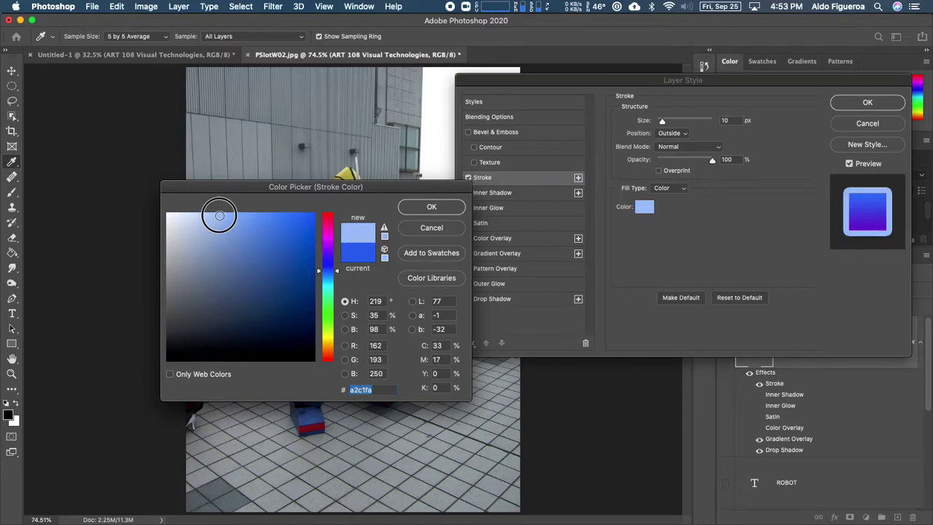
click(437, 210)
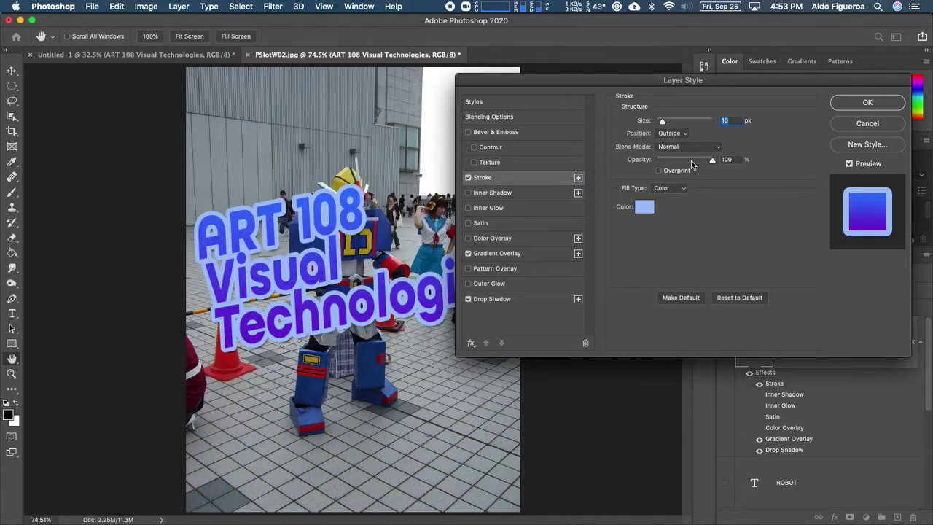
drag(663, 124, 657, 123)
click(868, 106)
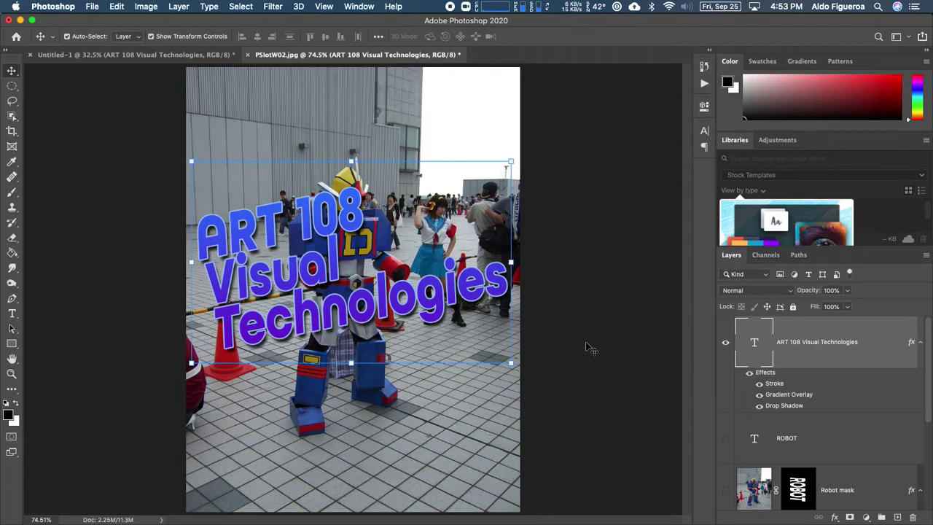
Scale the ART 108 text to about 74% over the building in the photo's upper left and hide its layer.
click(580, 306)
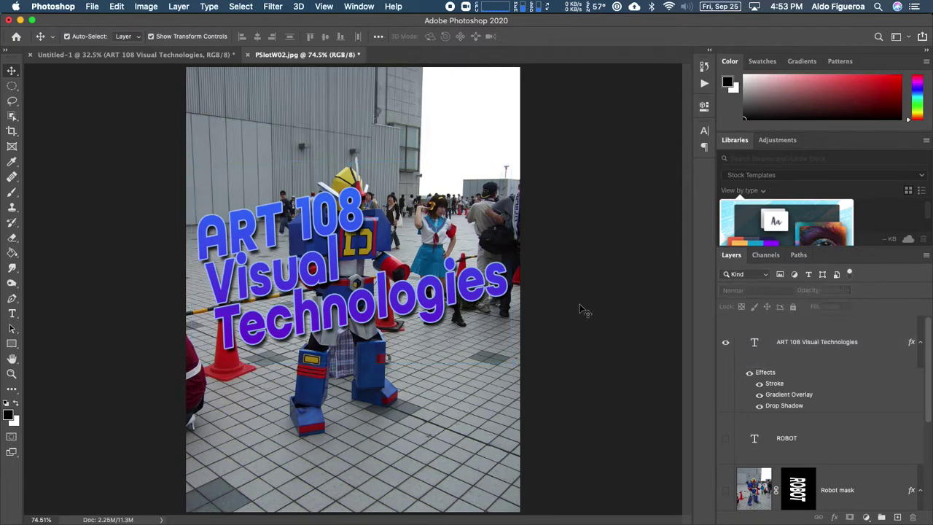
drag(412, 295, 403, 181)
drag(510, 249, 427, 195)
mouse_move(328, 154)
mouse_down()
mouse_move(351, 466)
mouse_move(339, 459)
mouse_move(419, 466)
mouse_move(379, 408)
mouse_move(332, 156)
mouse_up()
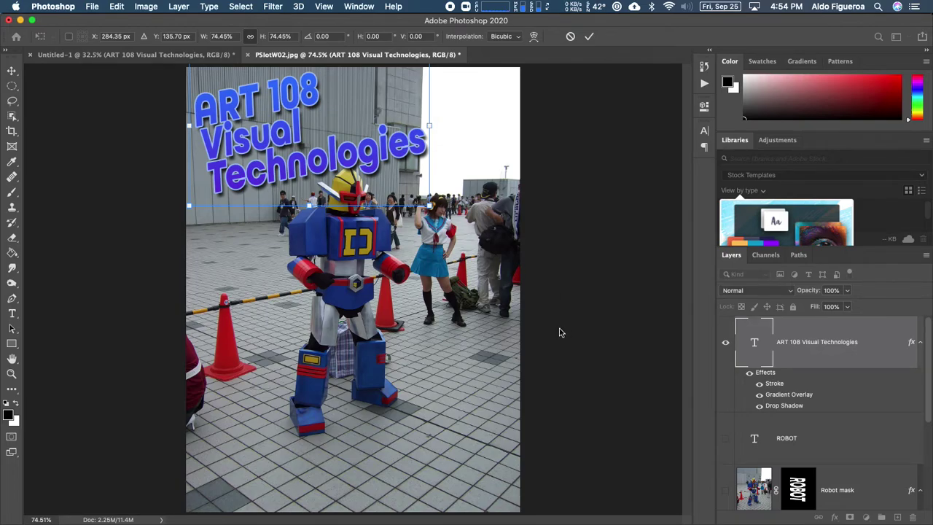
click(725, 342)
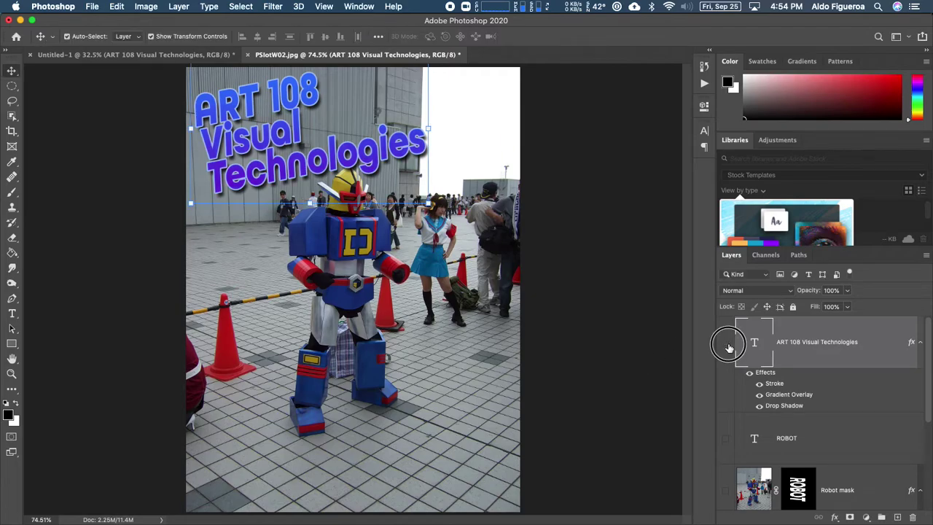
click(725, 342)
Duplicate the Background layer and apply a Drop Shadow with the offered settings to the copy.
scroll(830, 411, down, 5)
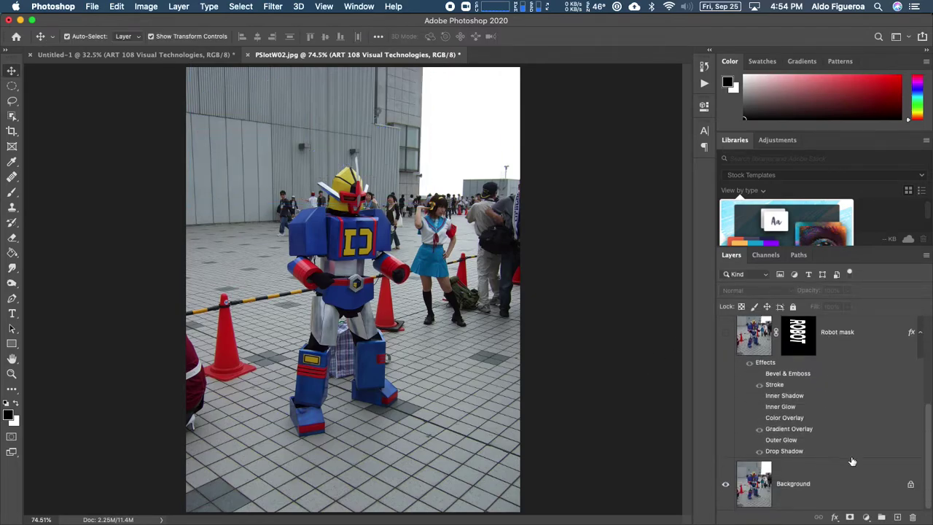
drag(857, 487, 896, 517)
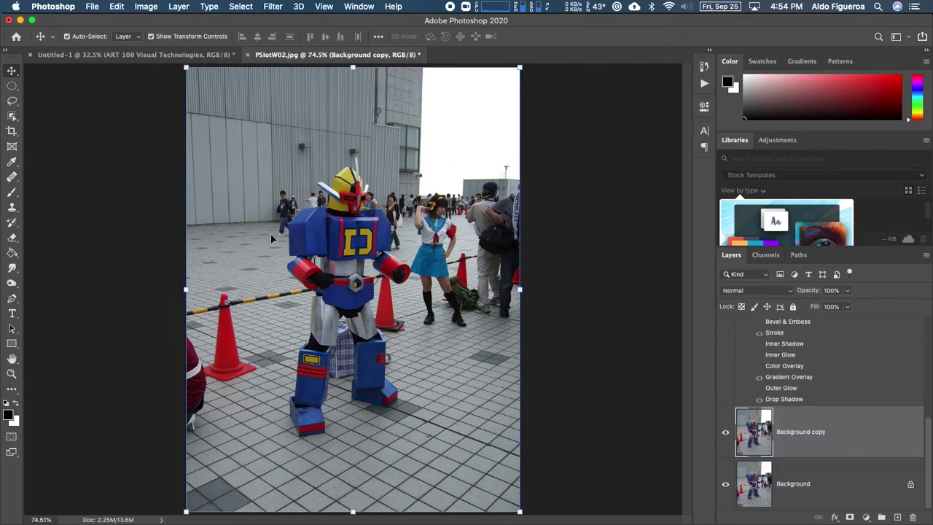
double_click(864, 438)
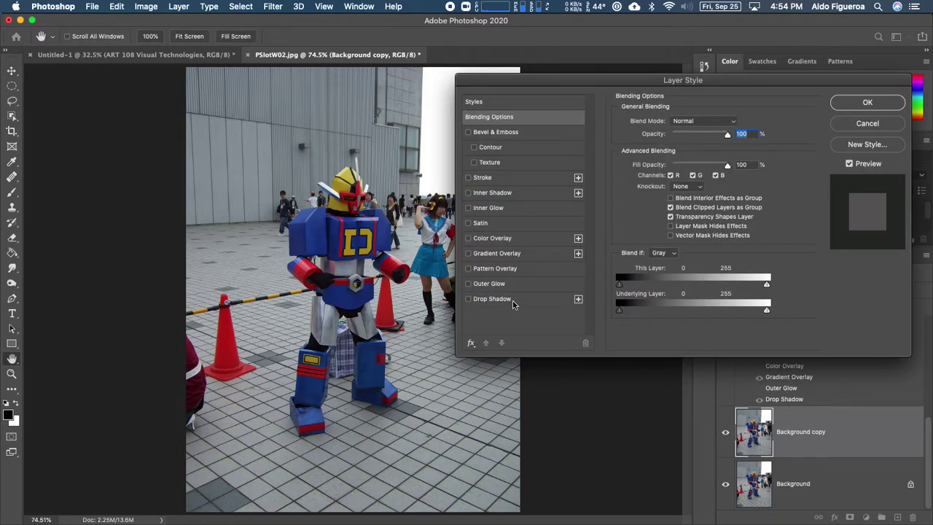
click(493, 299)
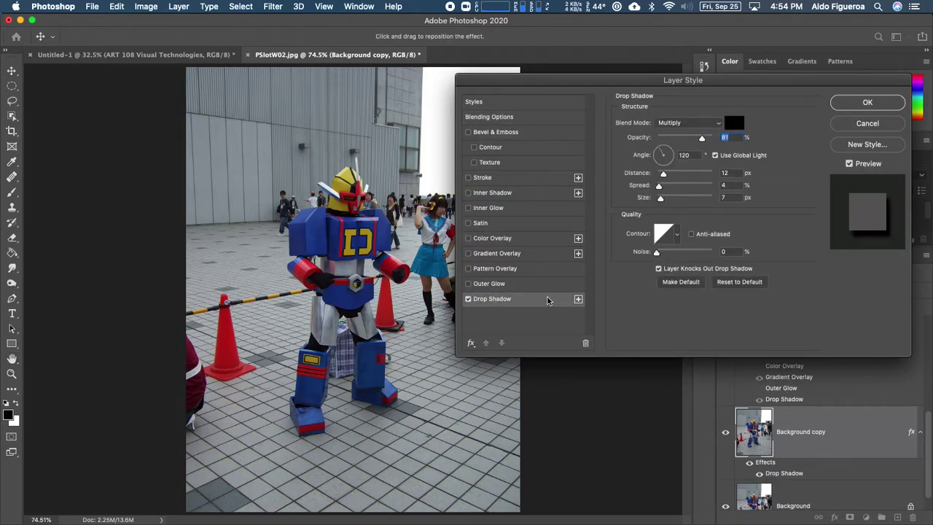
click(866, 103)
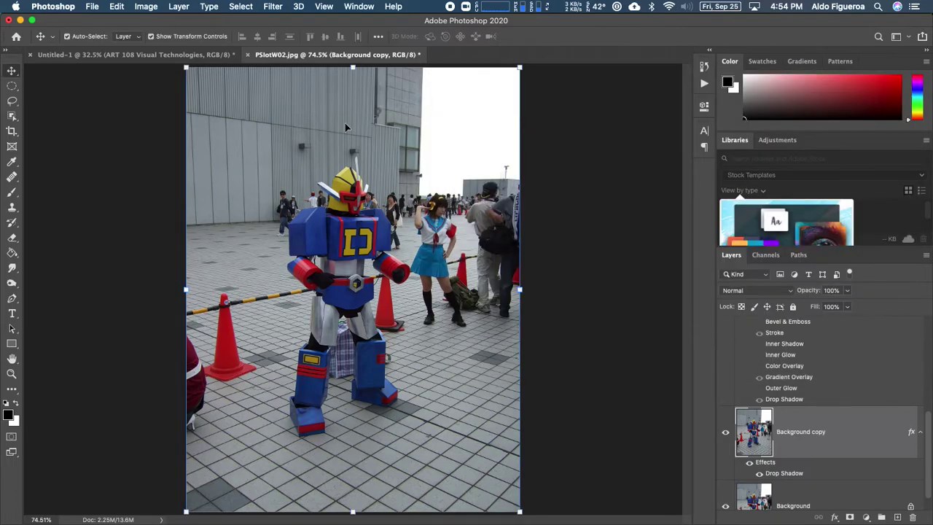
Hide the original Background layer and set the Eraser to the Hard Round brush at 175 px.
scroll(827, 423, down, 1)
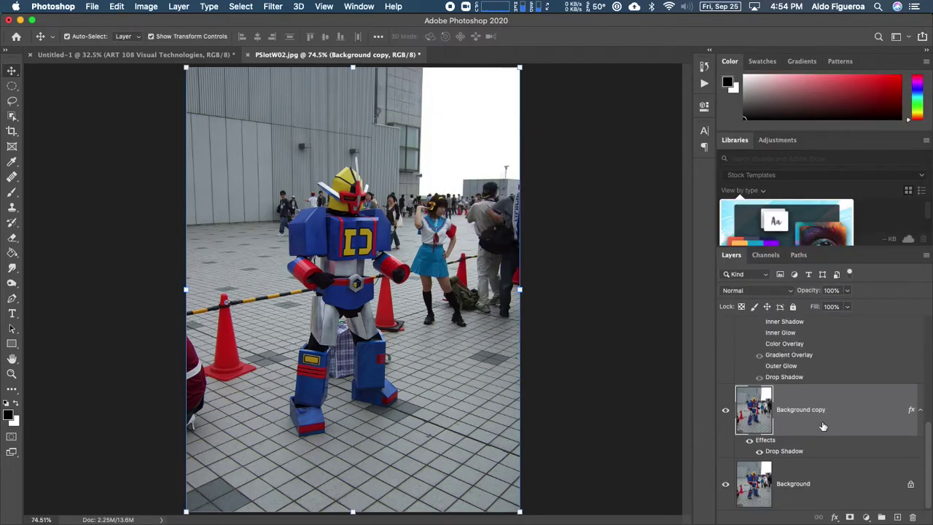
click(726, 485)
click(14, 241)
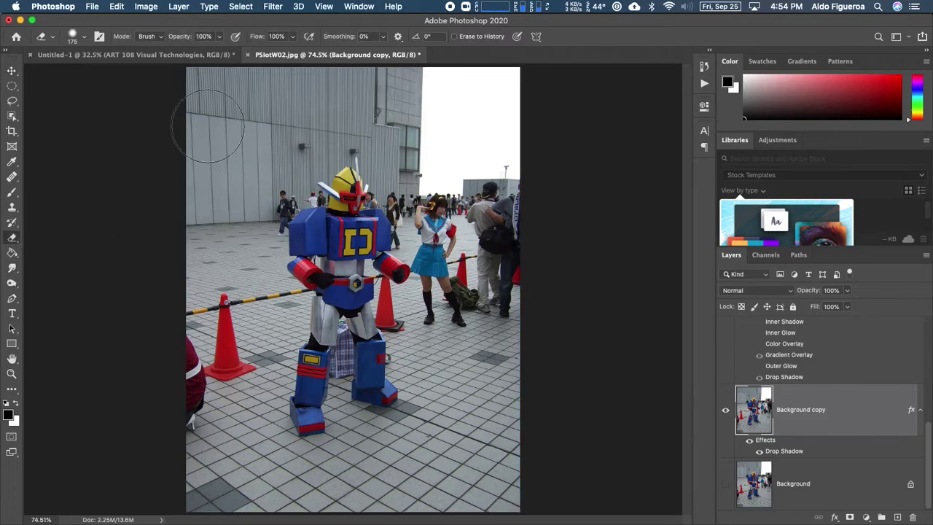
click(84, 40)
click(77, 202)
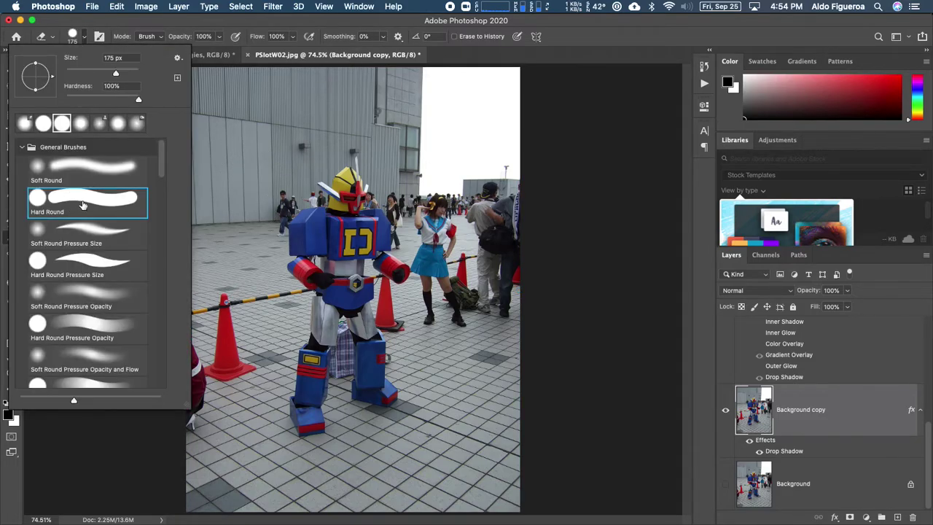
click(277, 146)
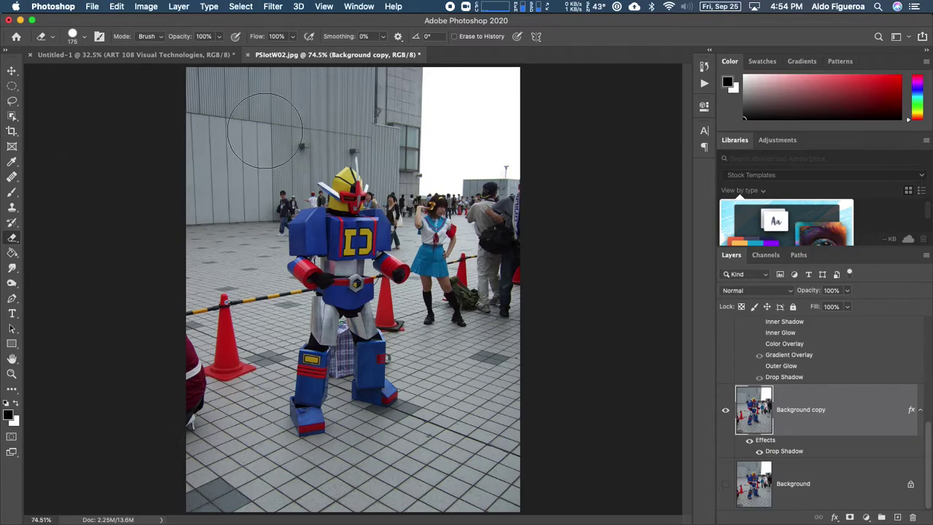
Erase two 175 px round holes in the building wall and four 70 px holes around the robot on the Background copy.
click(265, 132)
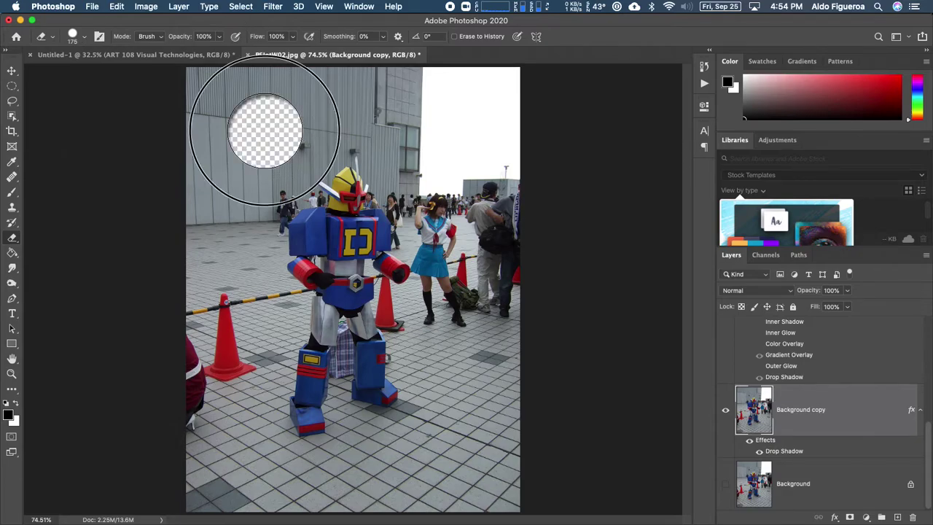
click(350, 117)
key(bracketleft)
key(bracketleft)
key(bracketleft)
key(bracketleft)
key(bracketleft)
key(bracketleft)
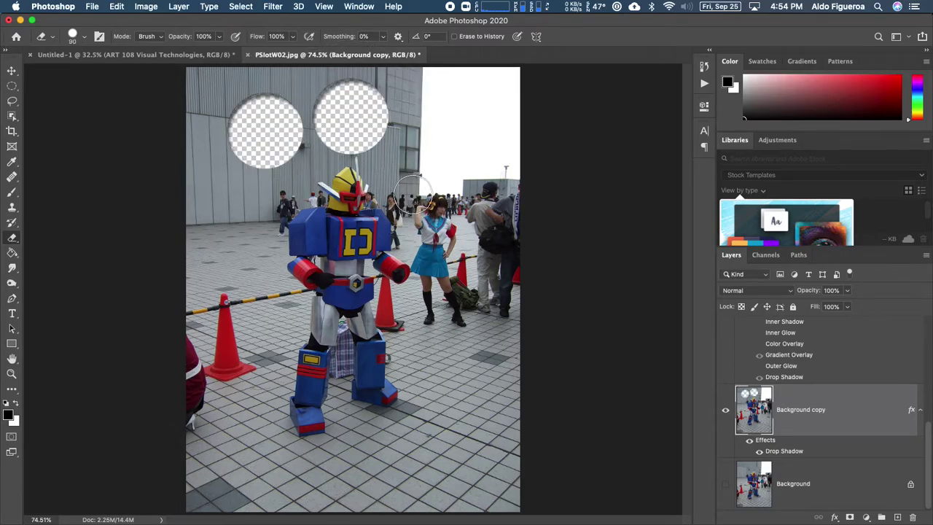
click(405, 175)
click(264, 289)
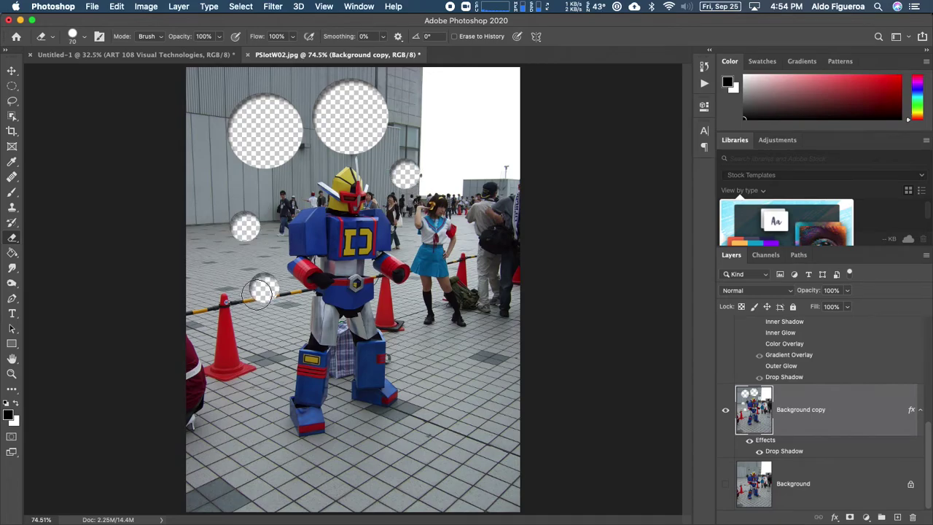
click(445, 358)
Erase a 200 px round hole in the paving near the photo's lower right edge.
key(bracketright)
key(bracketright)
key(bracketright)
key(bracketright)
key(bracketright)
key(bracketright)
key(bracketright)
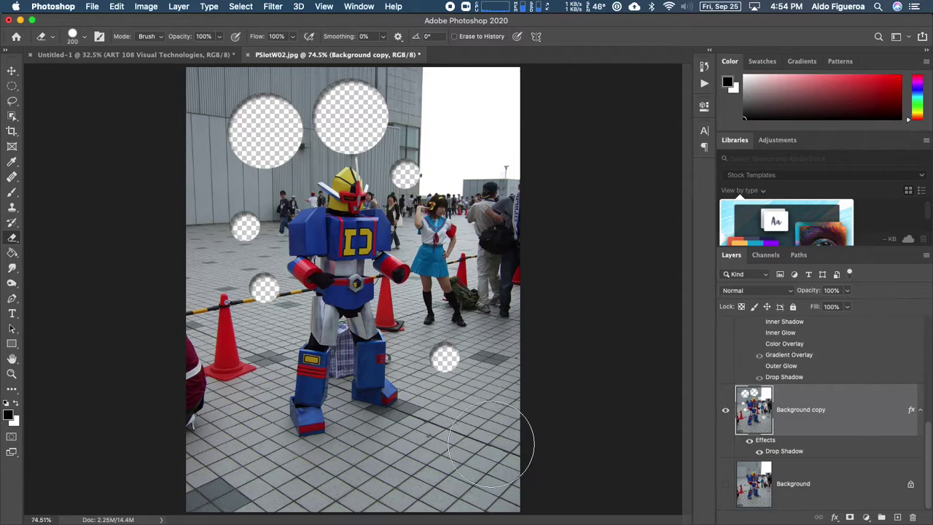
click(490, 443)
Erase a much larger round hole at the photo's bottom edge and a 200 px one at its lower left edge.
key(bracketright)
key(bracketright)
key(bracketright)
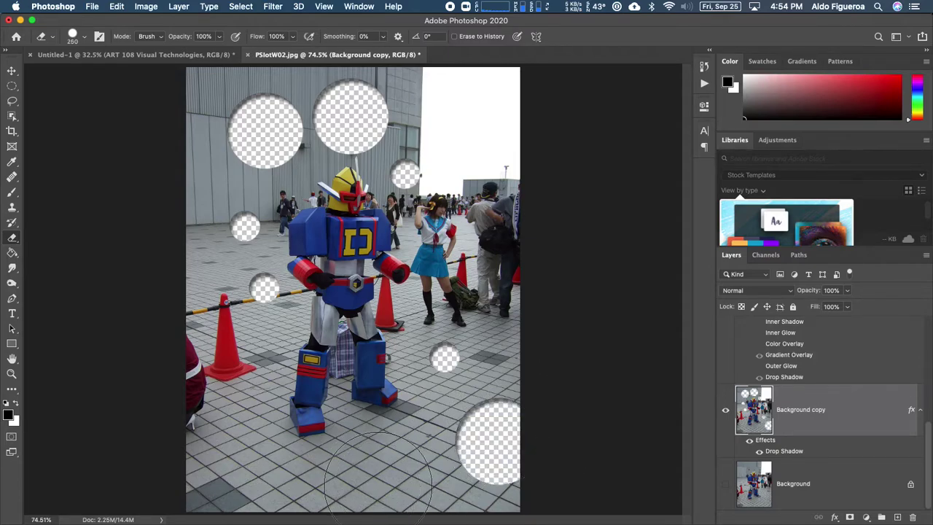
click(364, 510)
key(bracketleft)
key(bracketleft)
key(bracketleft)
click(219, 432)
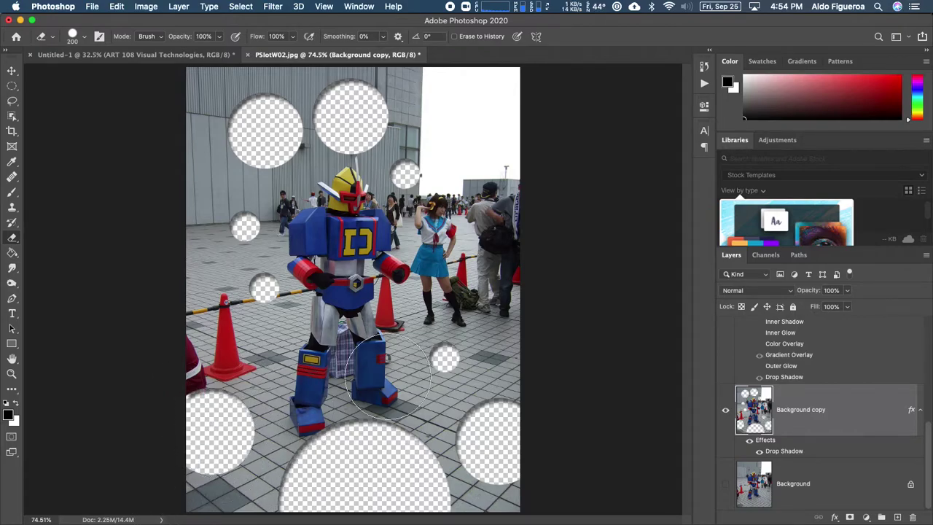